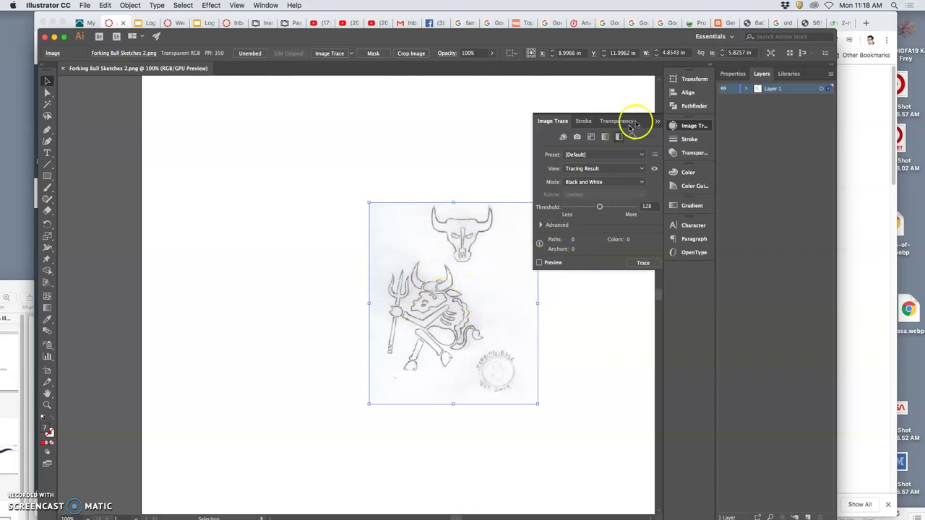
Step: Close the Image Trace settings panel
click(656, 121)
scroll(549, 258, down, 5)
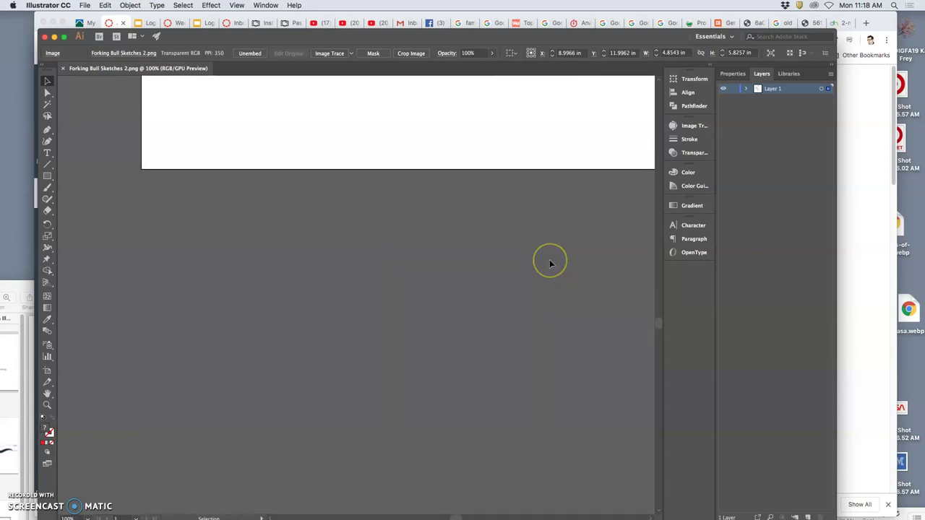
scroll(362, 231, up, 5)
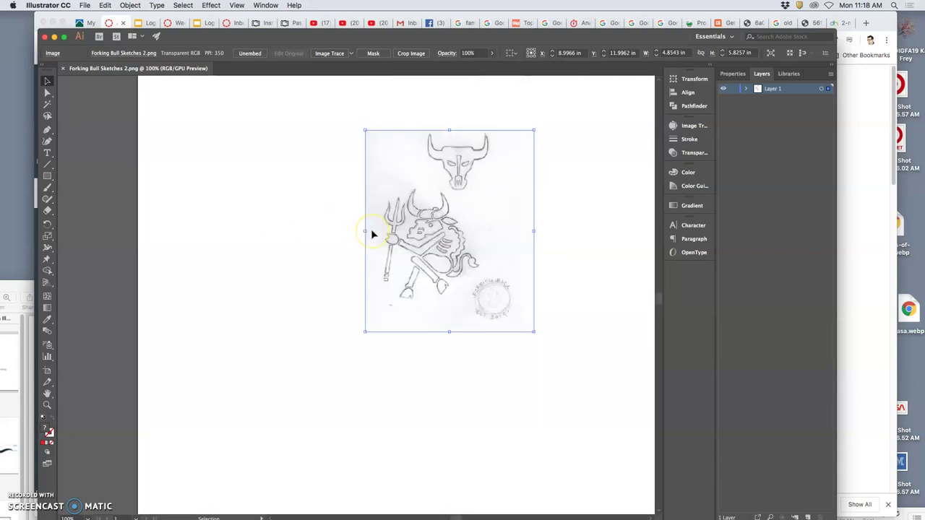
scroll(371, 234, down, 2)
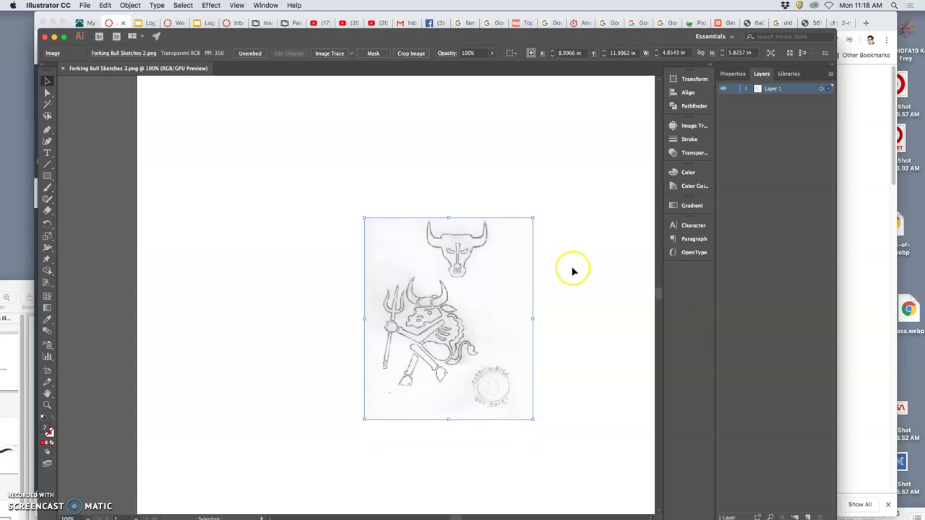
Step: Nudge the Forking Bull sketch slightly down and right on the artboard
click(450, 290)
drag(432, 276, 441, 282)
scroll(504, 300, up, 10)
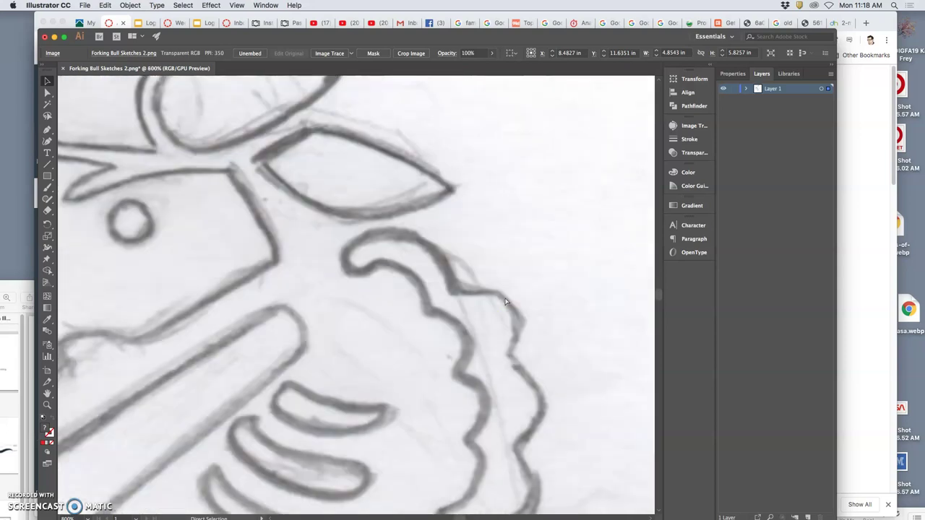
scroll(506, 302, up, 10)
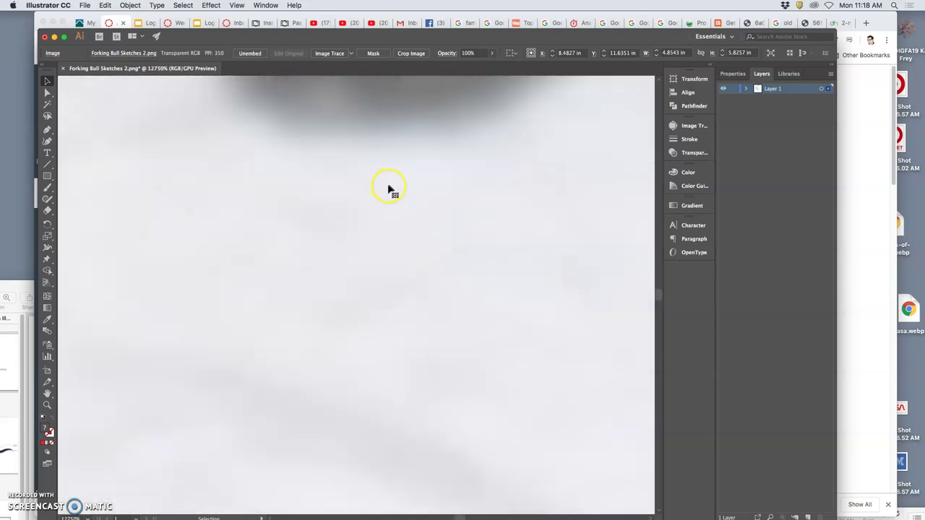
scroll(393, 188, down, 12)
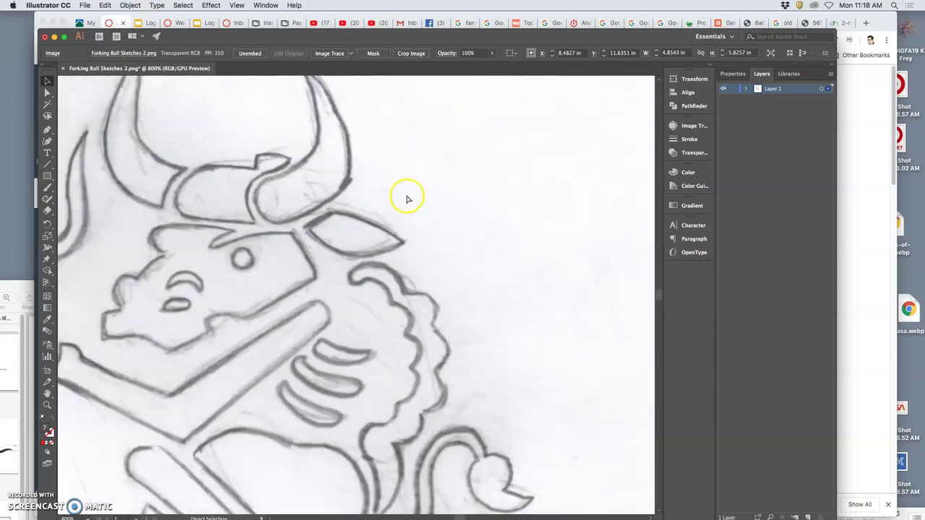
scroll(407, 198, down, 8)
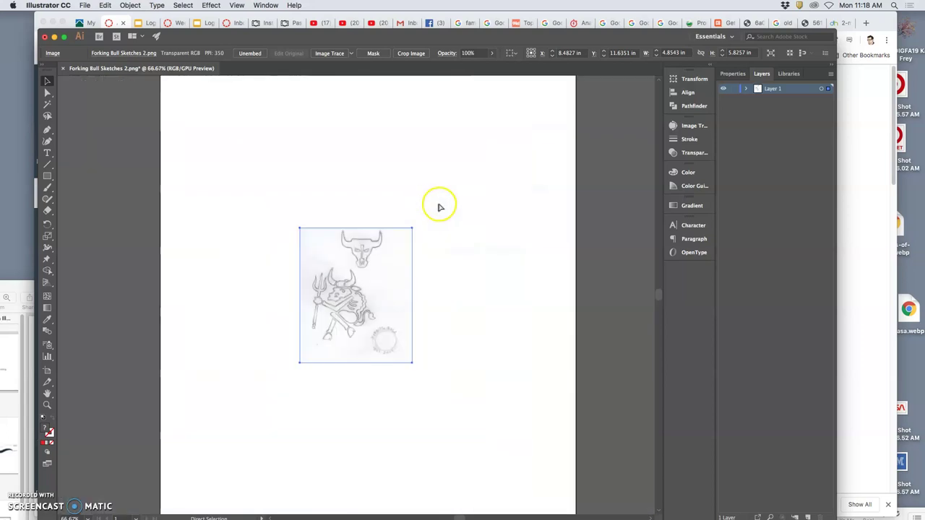
Step: Switch to the Selection tool and zoom the view out to 50%
key(v)
key(super+equal)
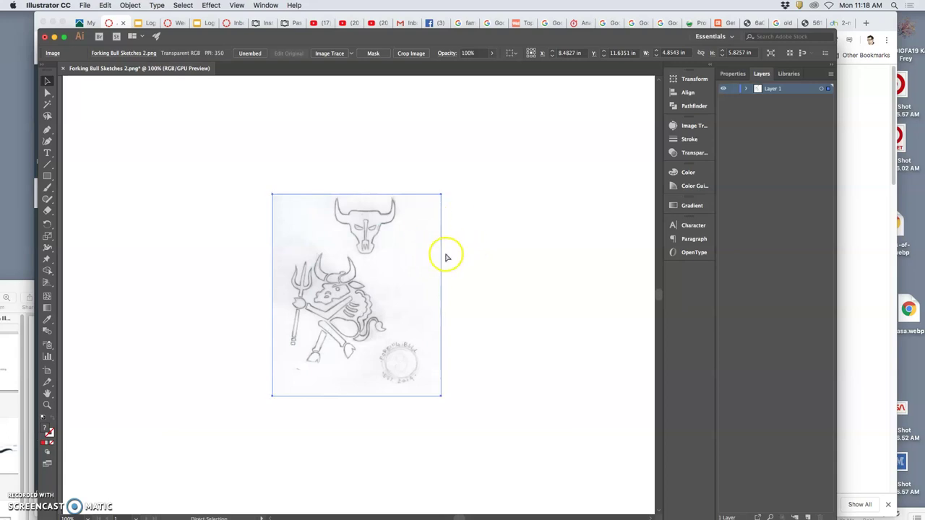
key(super+minus)
key(super+minus)
Step: Scale the bull sketch up to about 16.89 × 20.27 in and shift it slightly right
key(v)
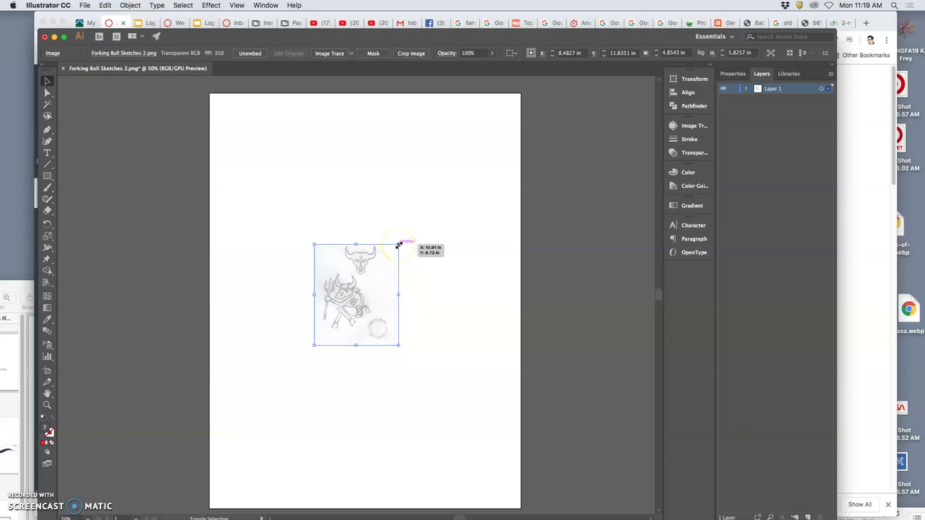
drag(398, 245, 532, 118)
drag(433, 251, 444, 251)
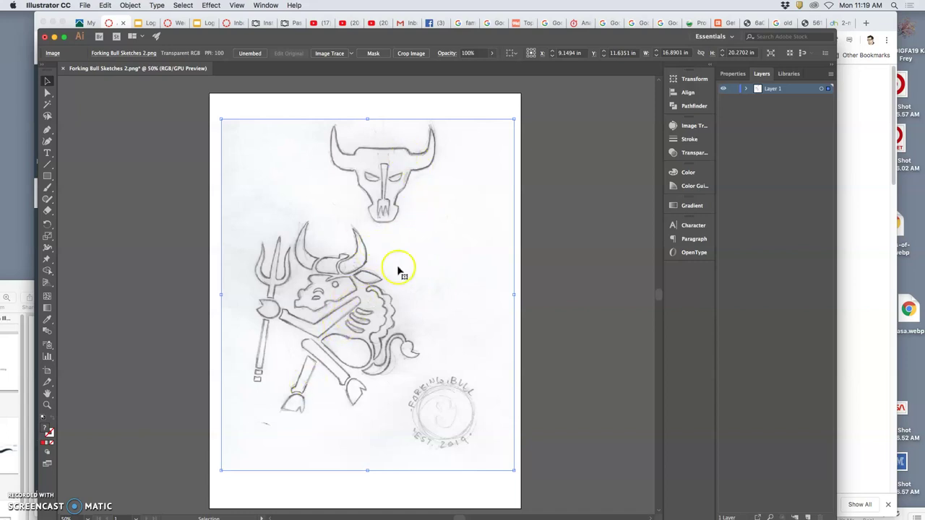
Step: Turn on Dim Images to 50% in Layer 1's layer options
double_click(788, 90)
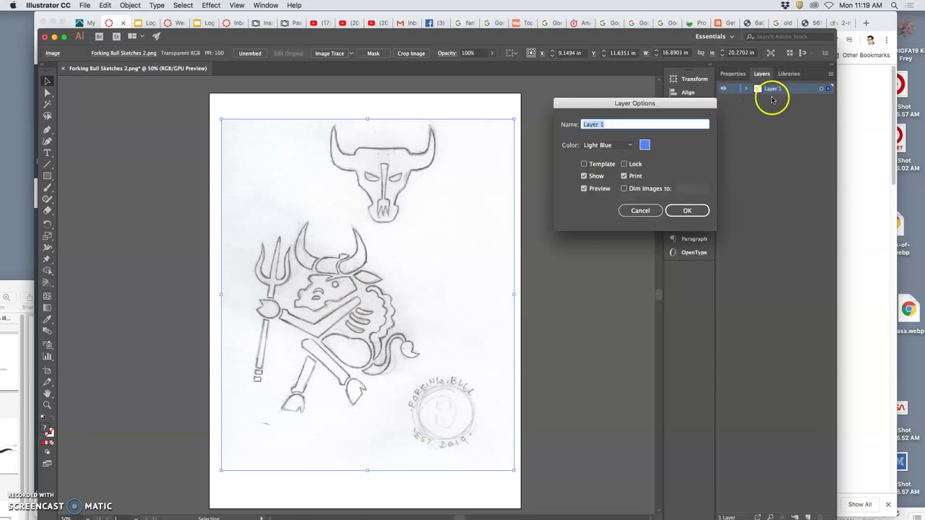
click(623, 188)
click(679, 188)
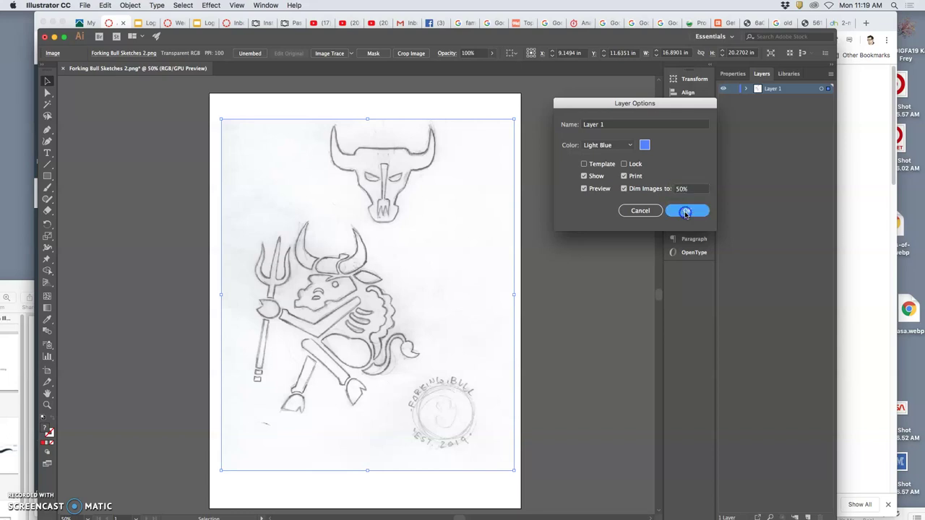
click(687, 211)
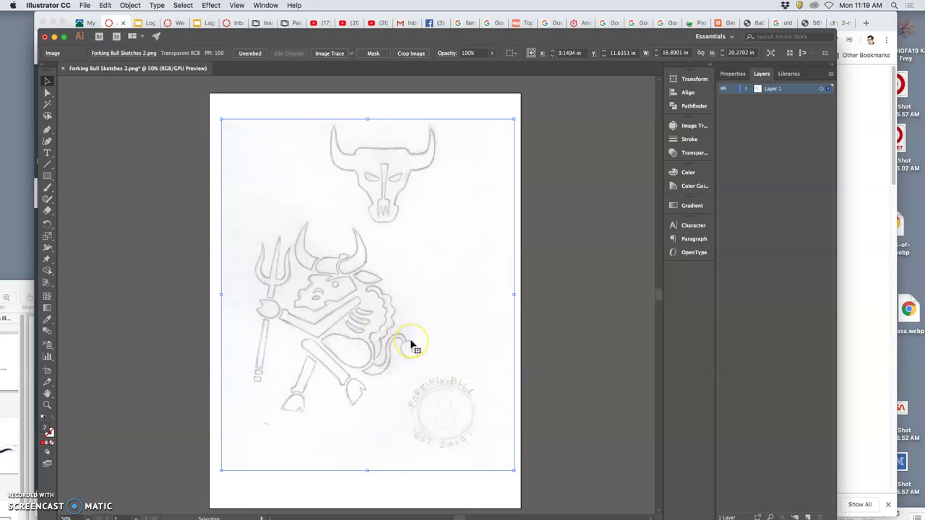
Step: Deselect the sketch and lock Layer 1 in the Layers panel
click(543, 323)
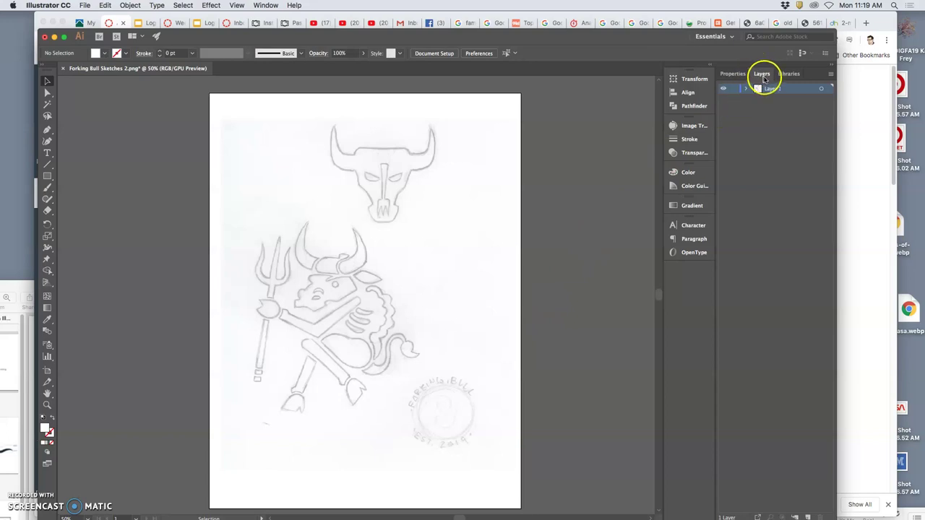
click(785, 90)
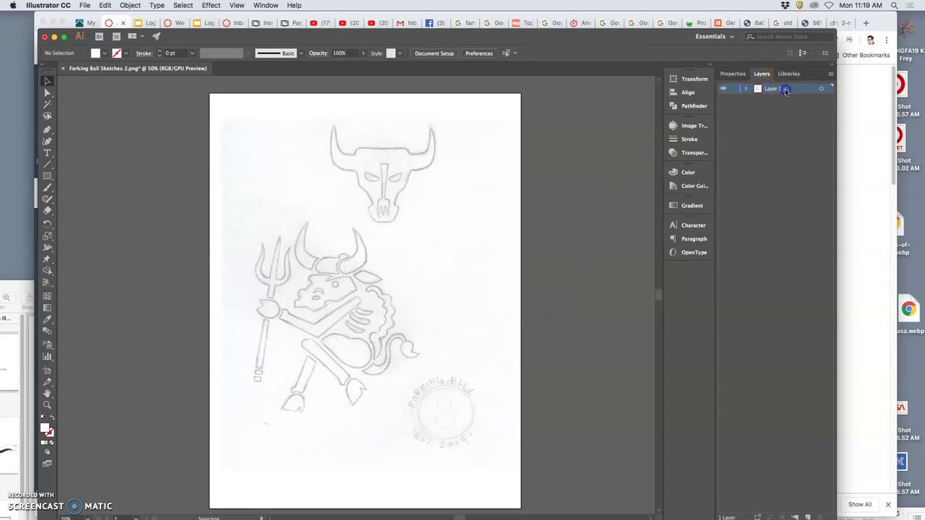
click(737, 90)
click(734, 89)
click(722, 89)
click(722, 90)
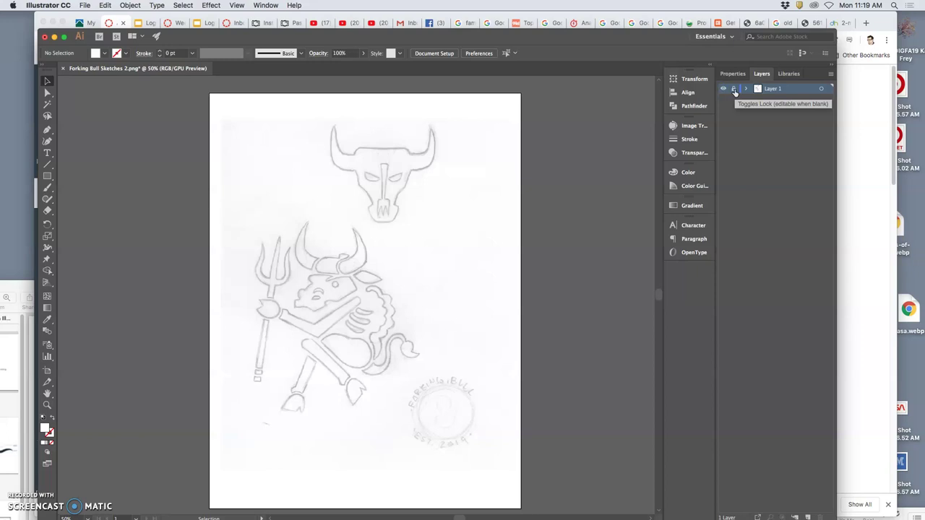
click(779, 94)
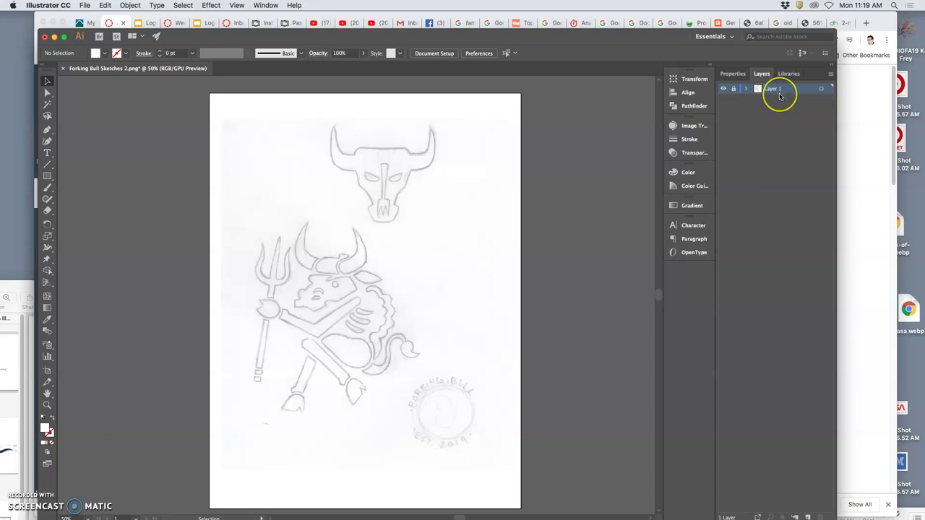
click(775, 94)
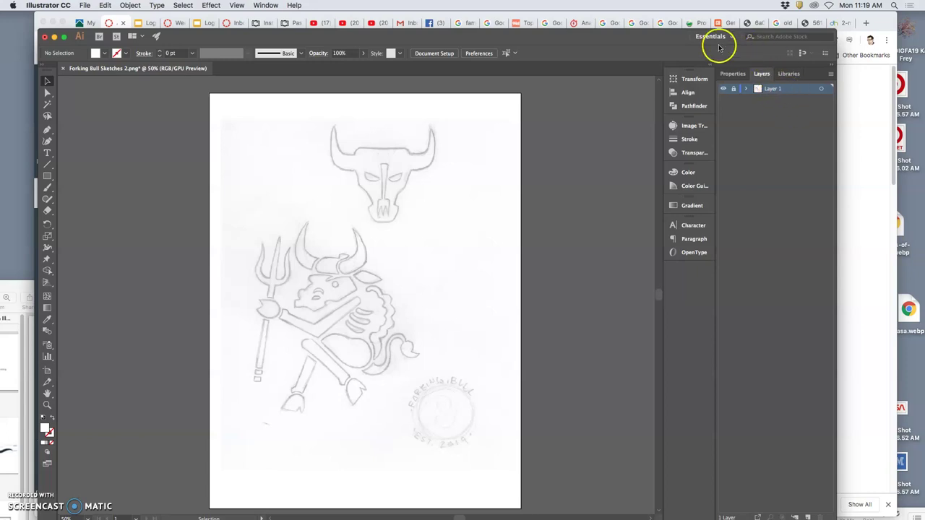
Step: Add Layer 2 above the sketch layer and rename it 'Black Vector'
drag(766, 36, 785, 21)
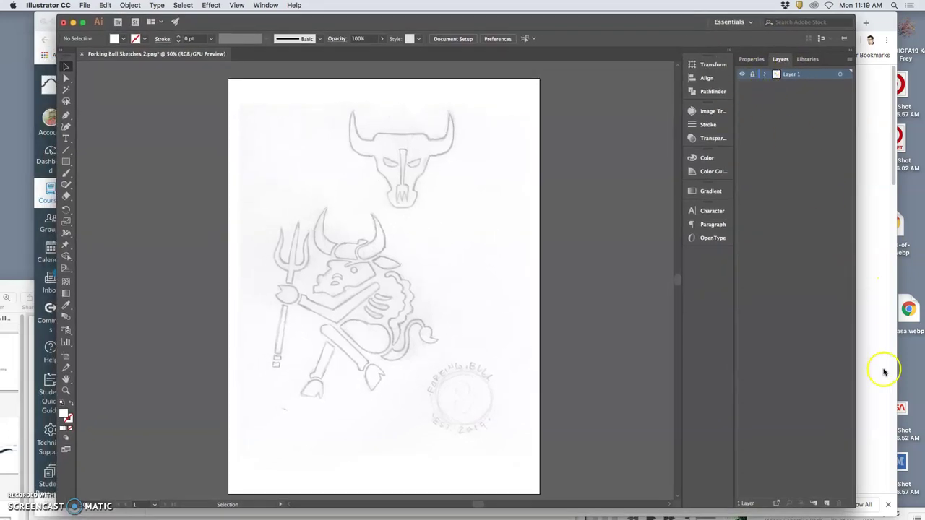
click(827, 504)
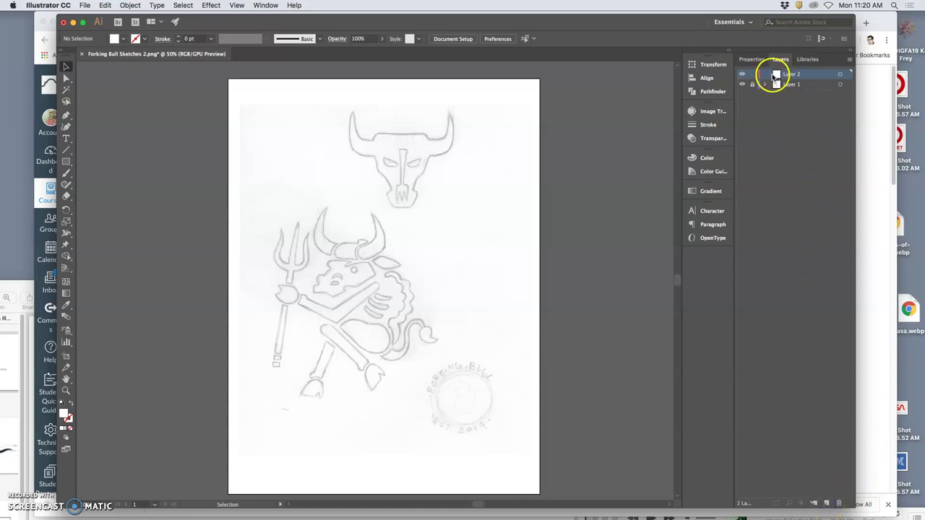
double_click(789, 75)
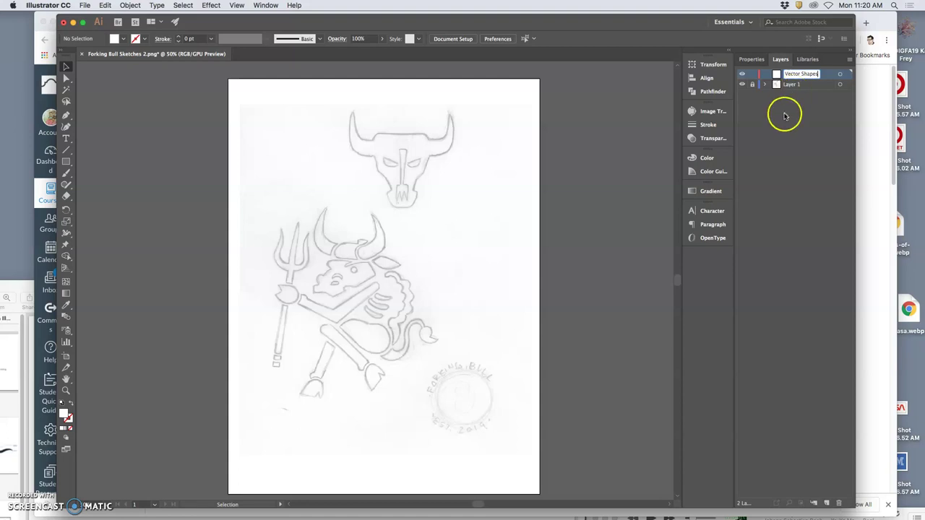
click(785, 113)
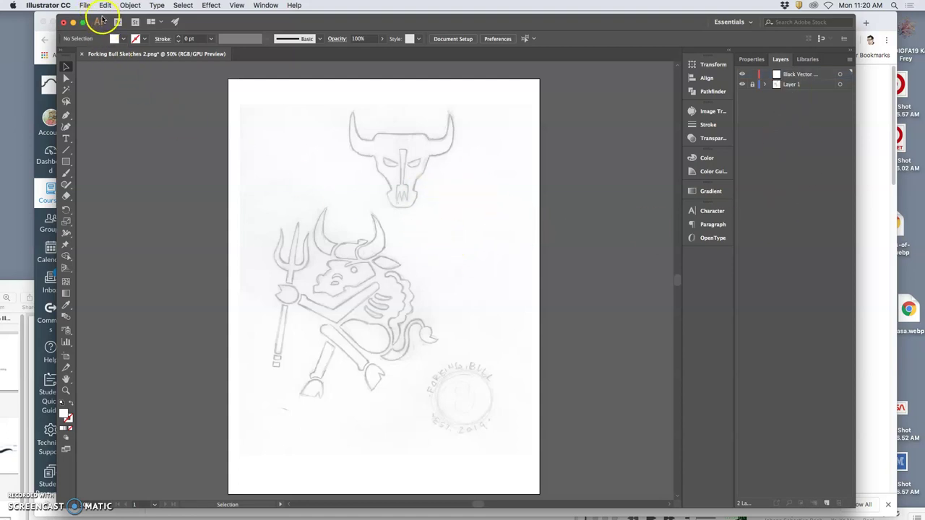
Step: In Save As, rename the file with the author's name and 'Assign 6 Forking Bull Logo Design'
click(84, 6)
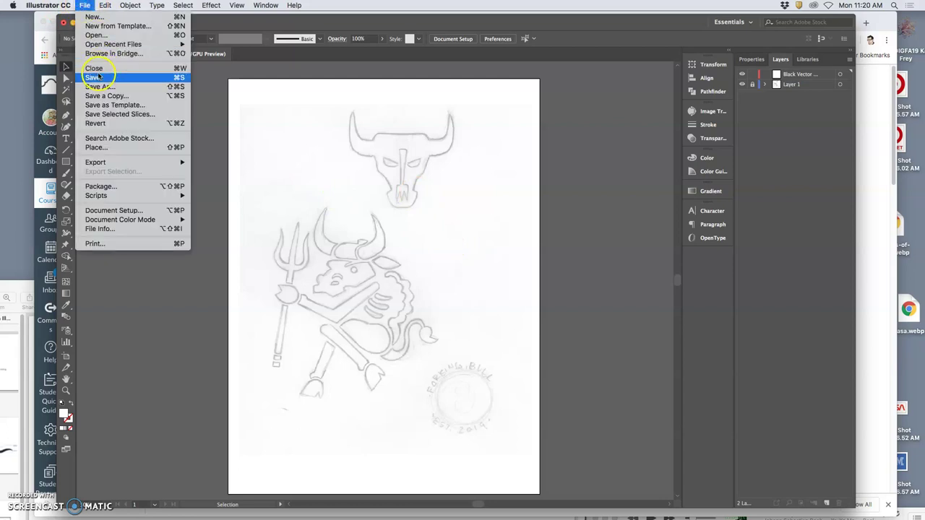
click(100, 86)
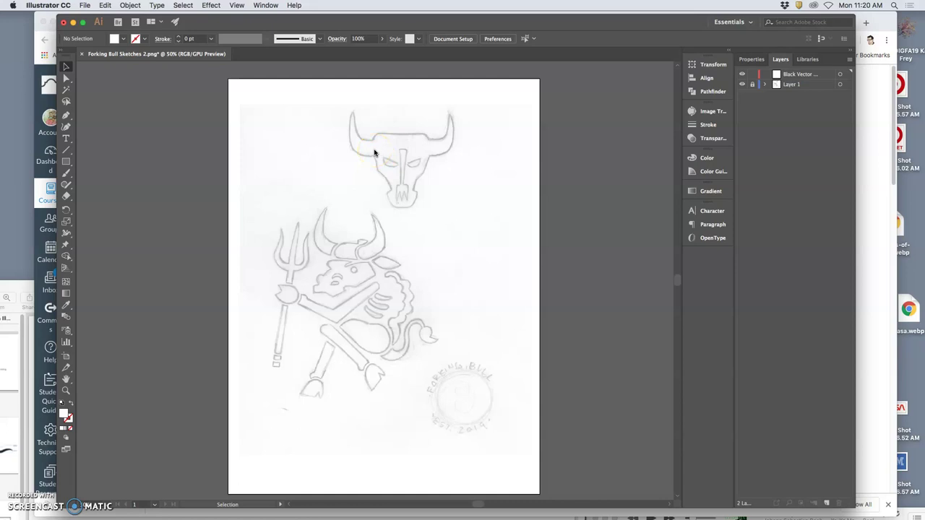
click(406, 135)
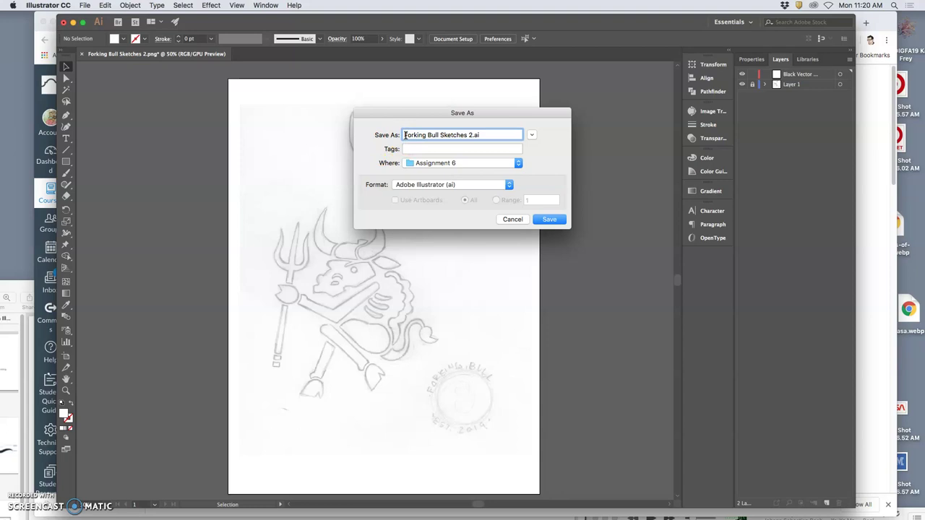
text(Karl Assign 6)
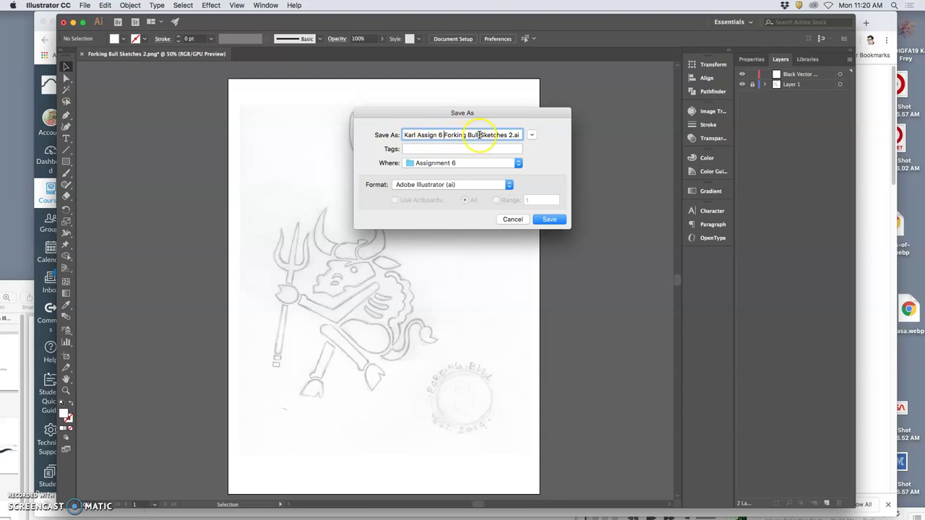
click(480, 135)
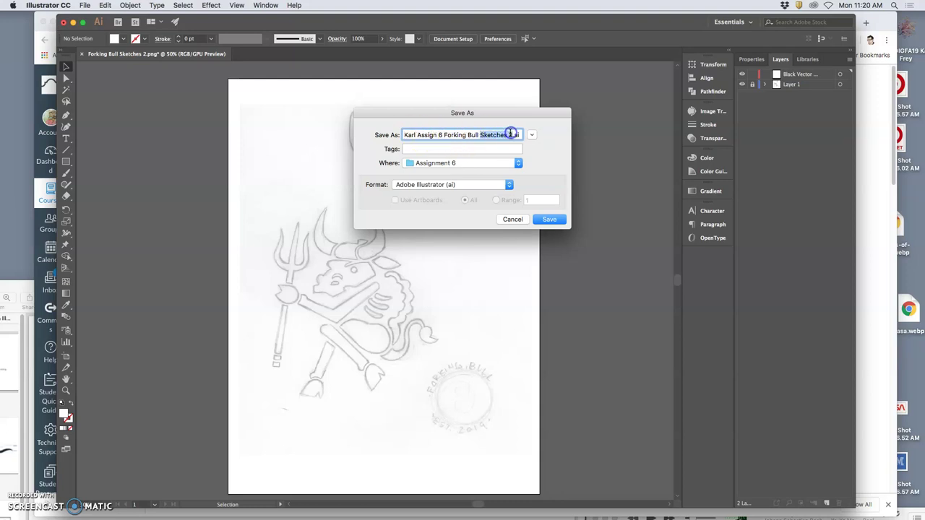
text(Logo Design)
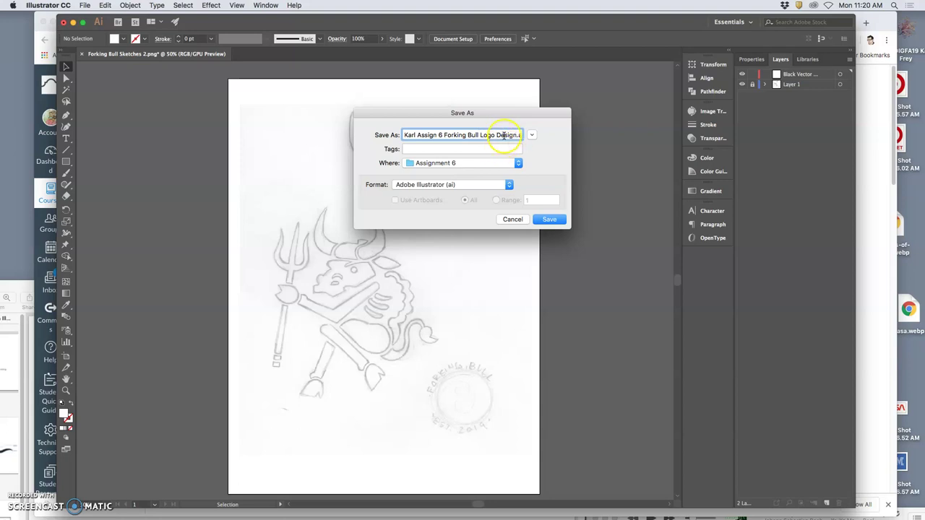
drag(504, 135, 488, 164)
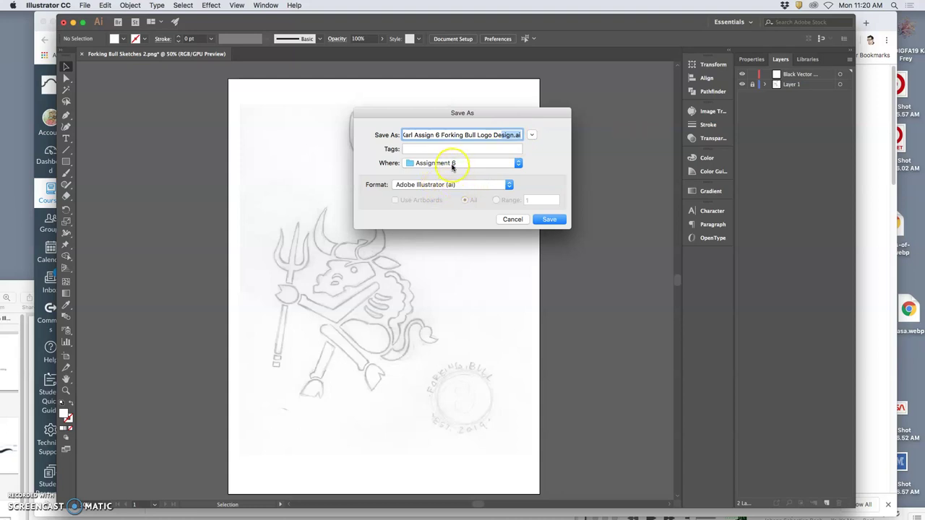
Step: Save it as an Illustrator .ai file in the Assignment 6 folder with default options
click(458, 165)
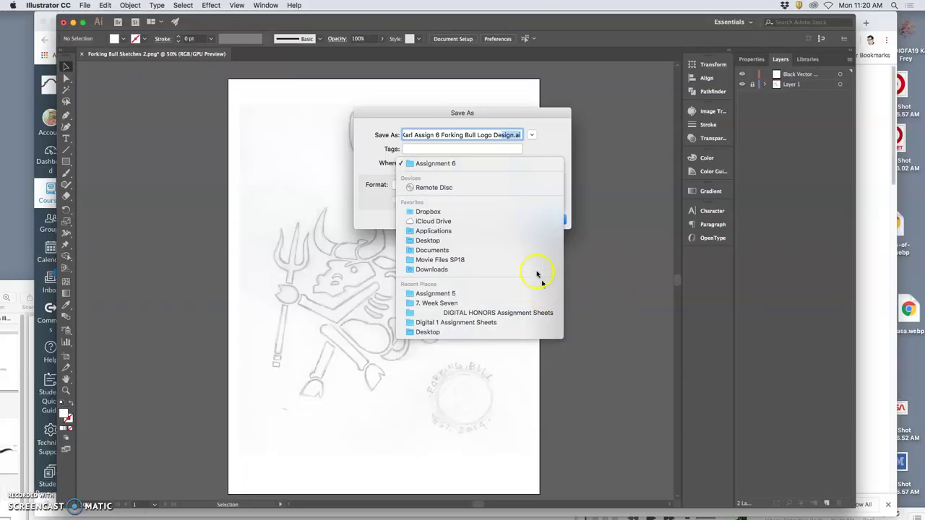
click(568, 171)
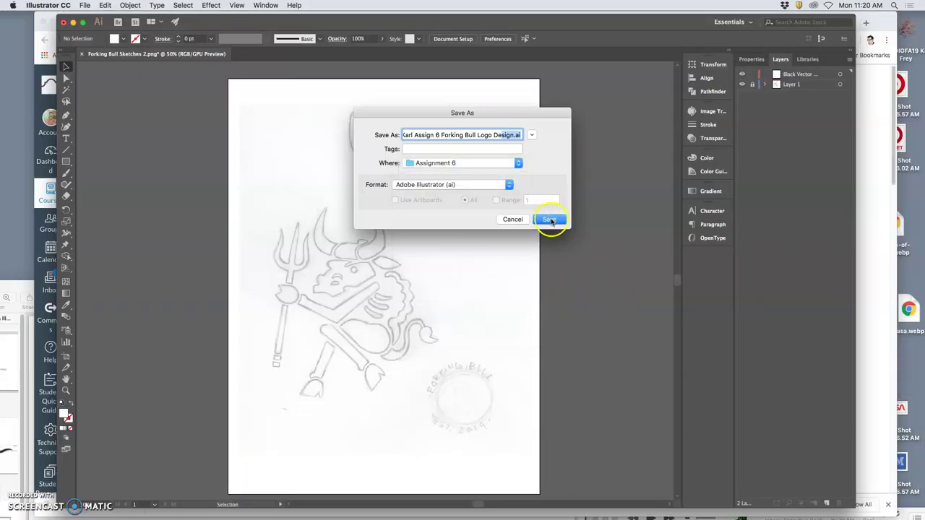
click(550, 219)
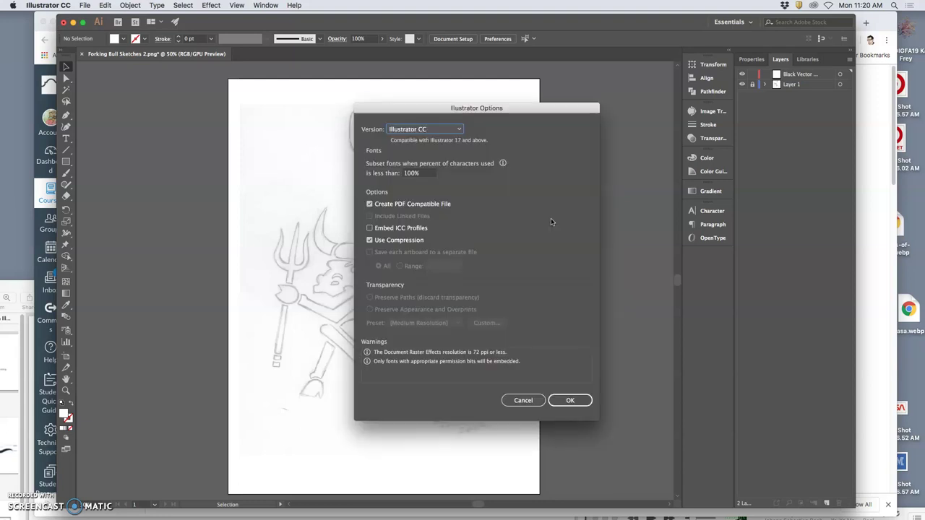
click(578, 402)
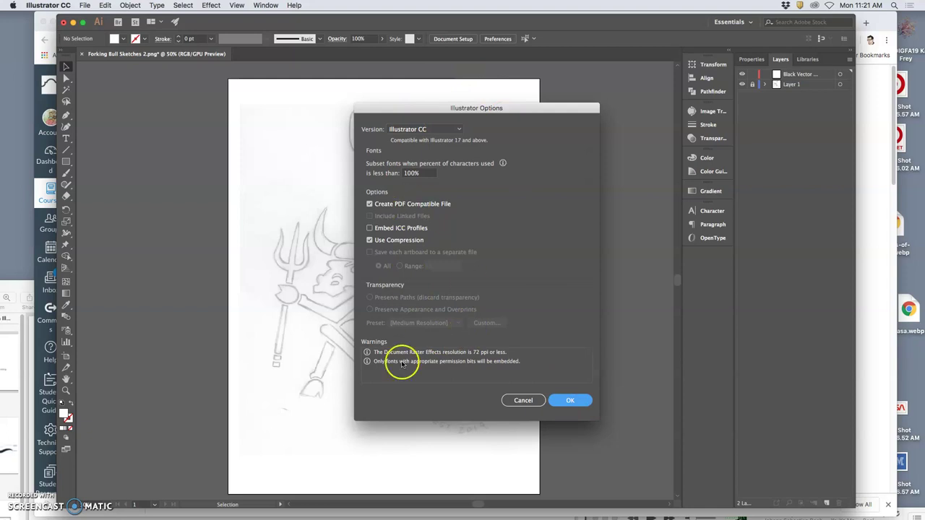
click(567, 393)
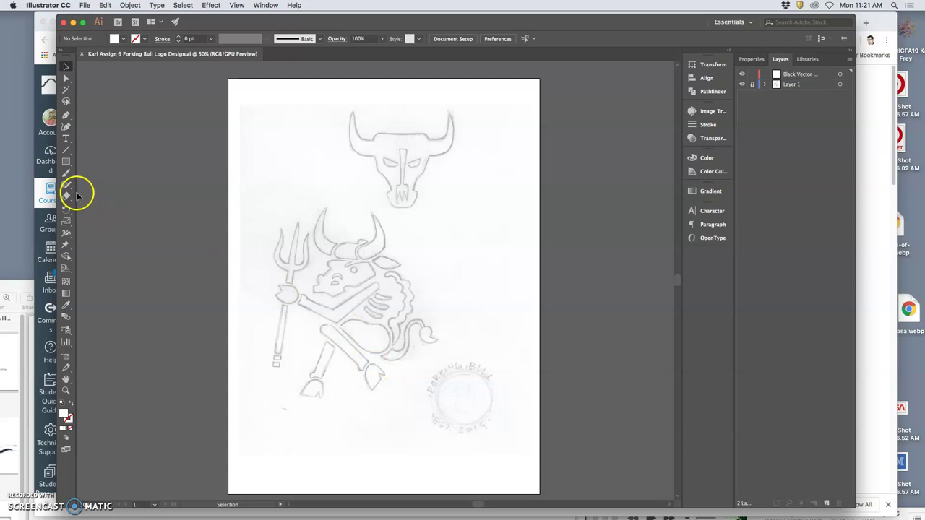
Step: Draw a roughly 3.14 × 2.47 in rounded rectangle over the bull's face and fill it black
click(66, 161)
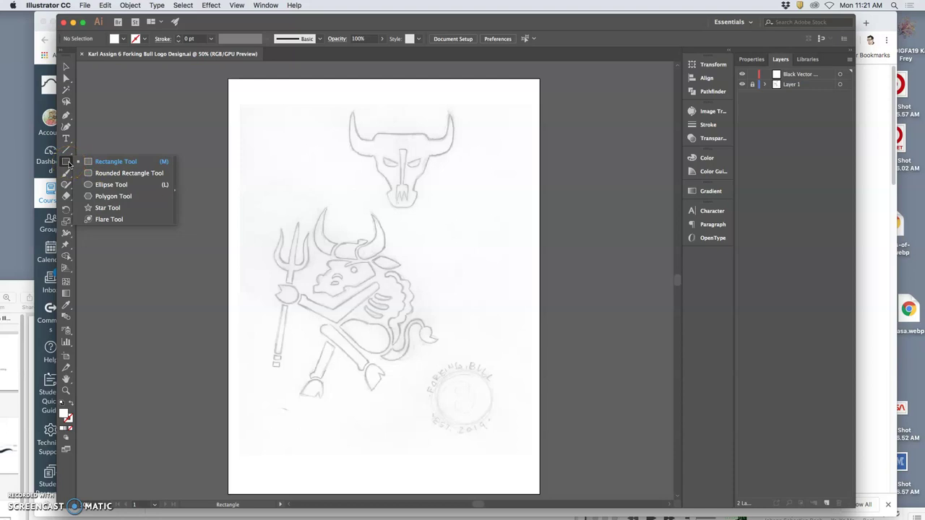
click(99, 173)
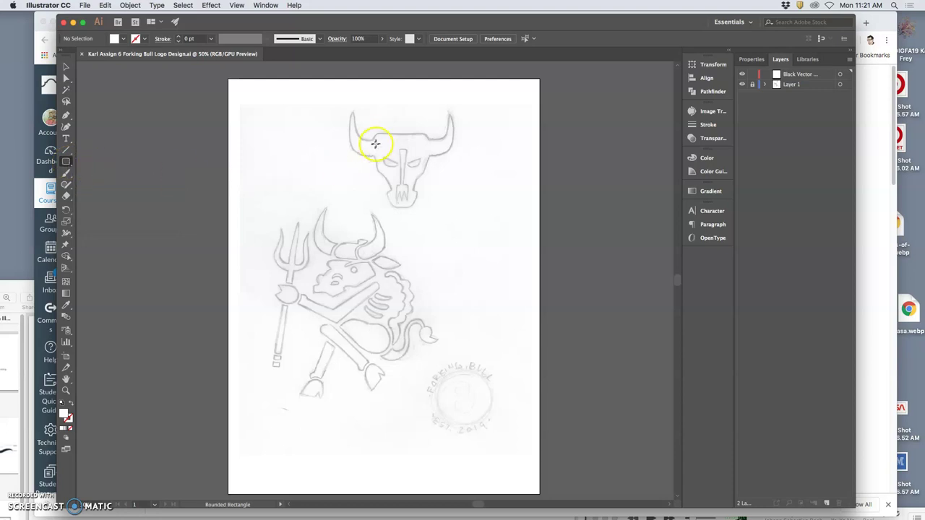
drag(374, 132, 428, 173)
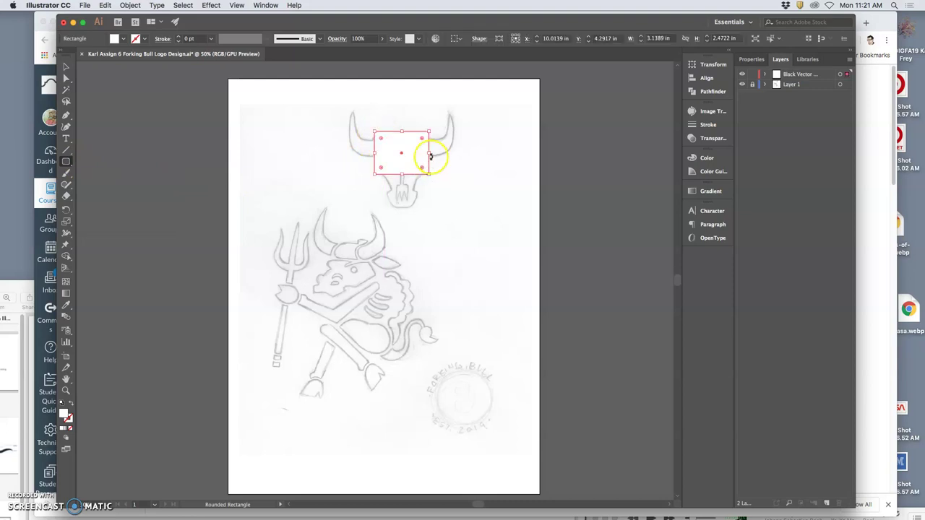
click(123, 41)
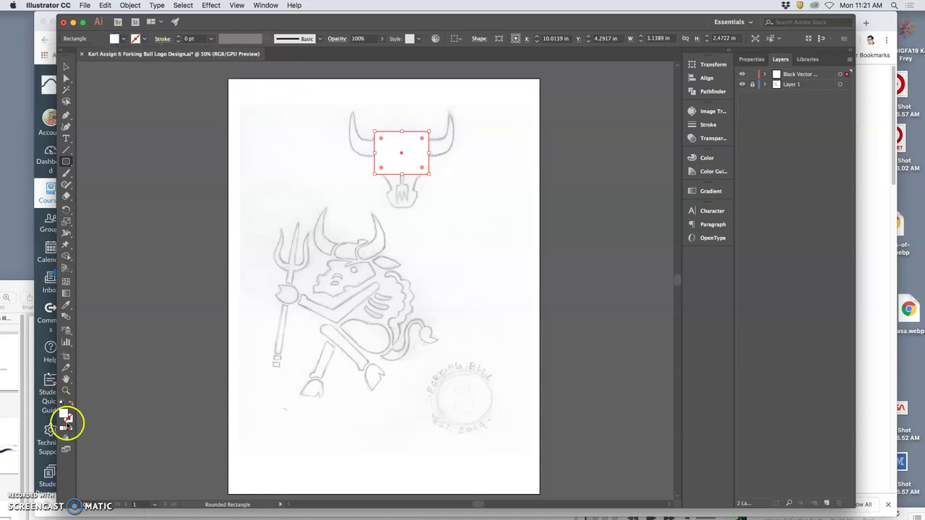
click(63, 428)
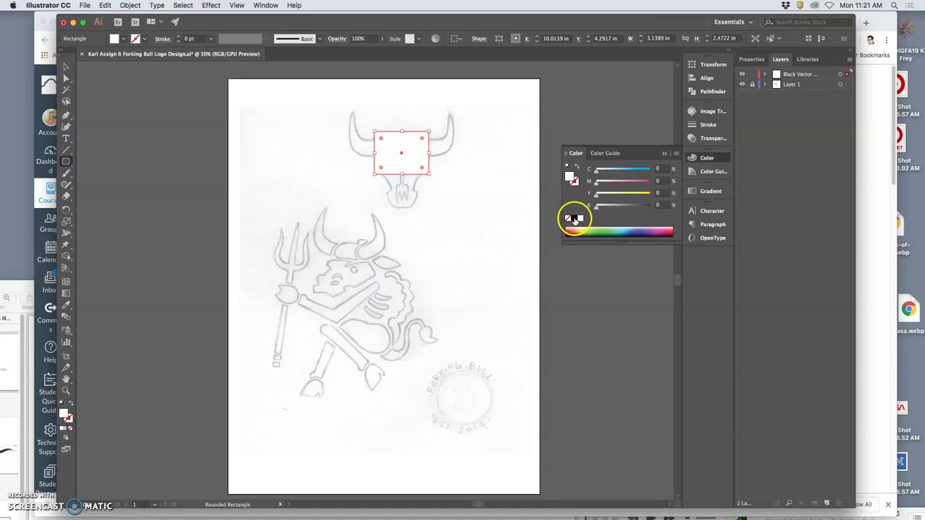
click(575, 218)
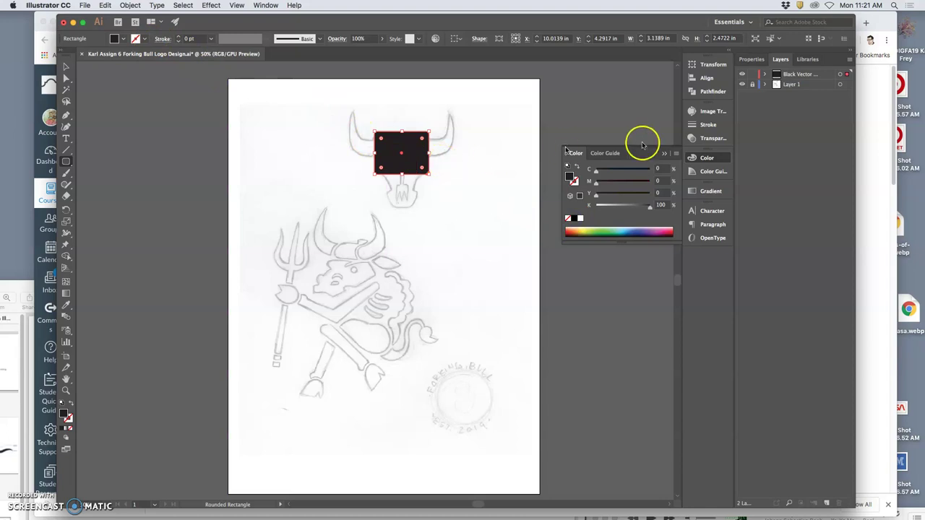
Step: Create a second 3.14 × 2.47 in rounded rectangle with no fill and a black stroke
click(469, 148)
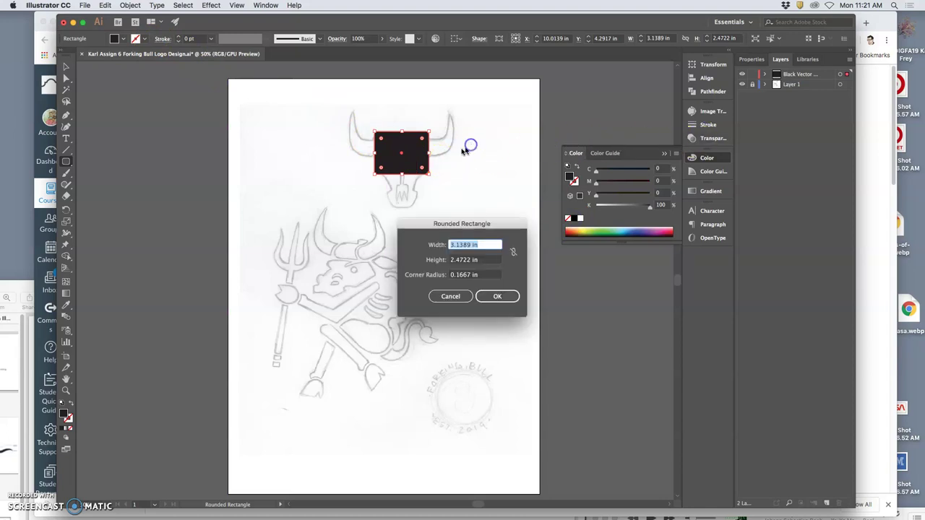
click(500, 293)
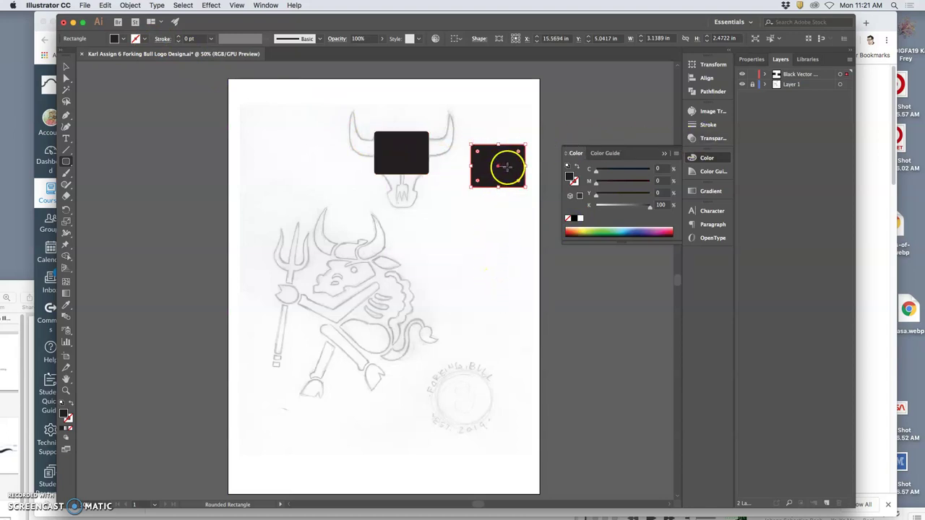
click(568, 218)
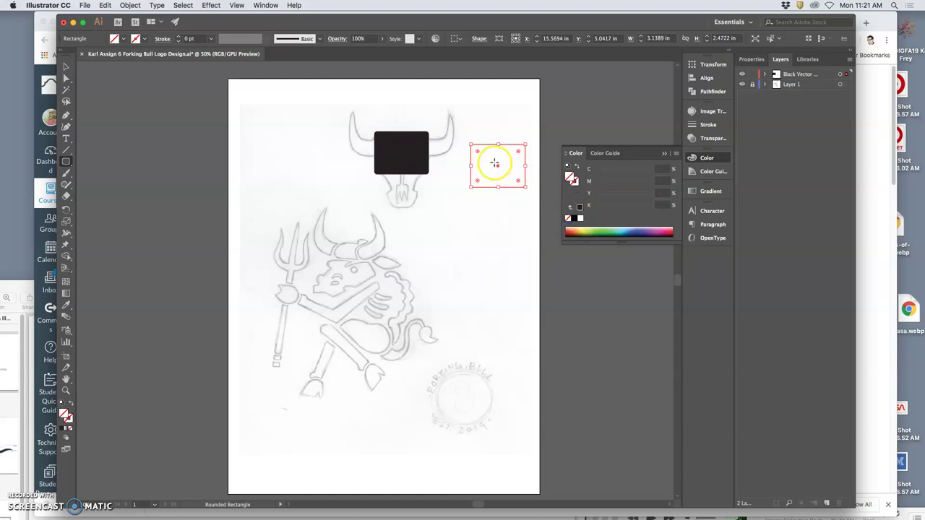
click(571, 181)
double_click(576, 183)
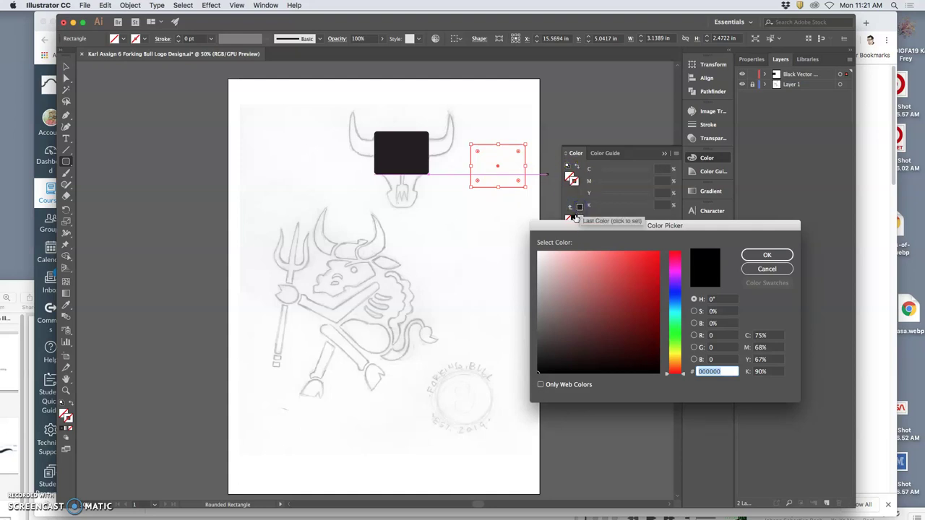
drag(562, 374, 528, 380)
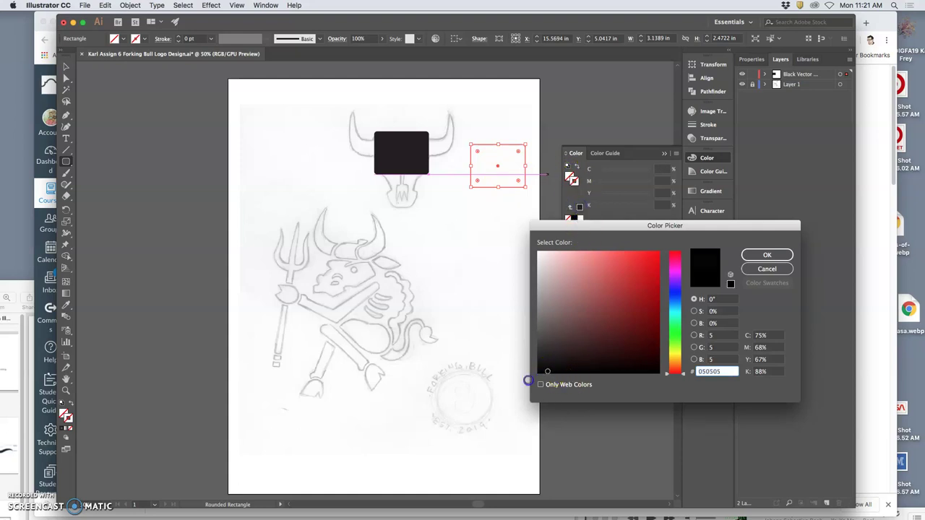
click(764, 255)
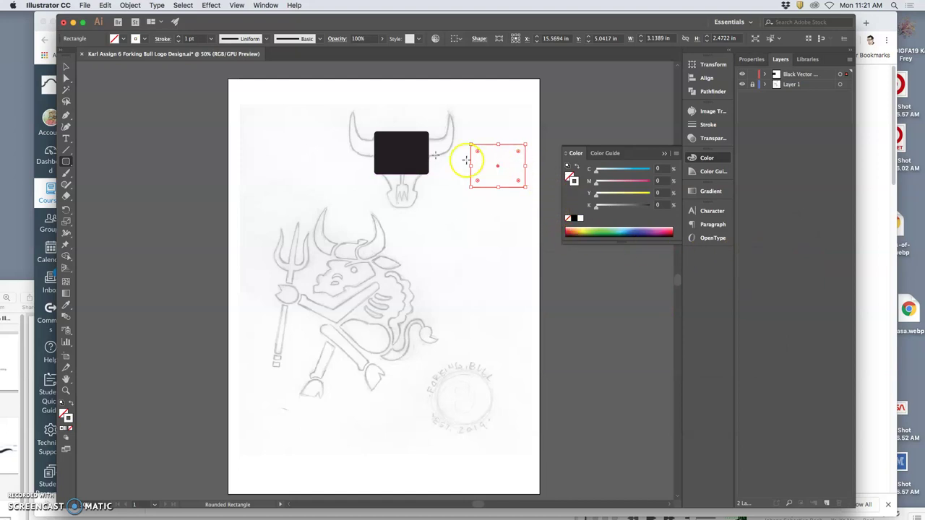
Step: Reselect the outline rectangle and reapply a black stroke colour through the Color Picker
click(66, 78)
click(121, 92)
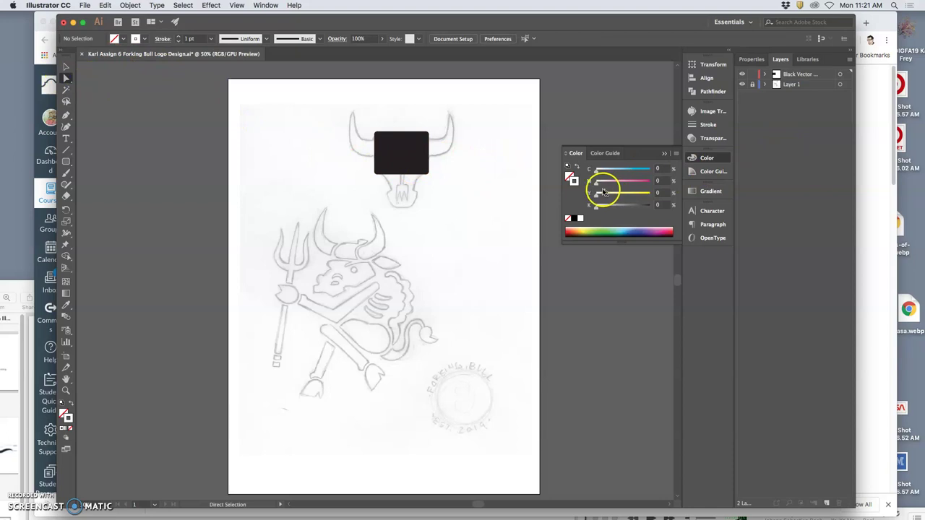
double_click(573, 181)
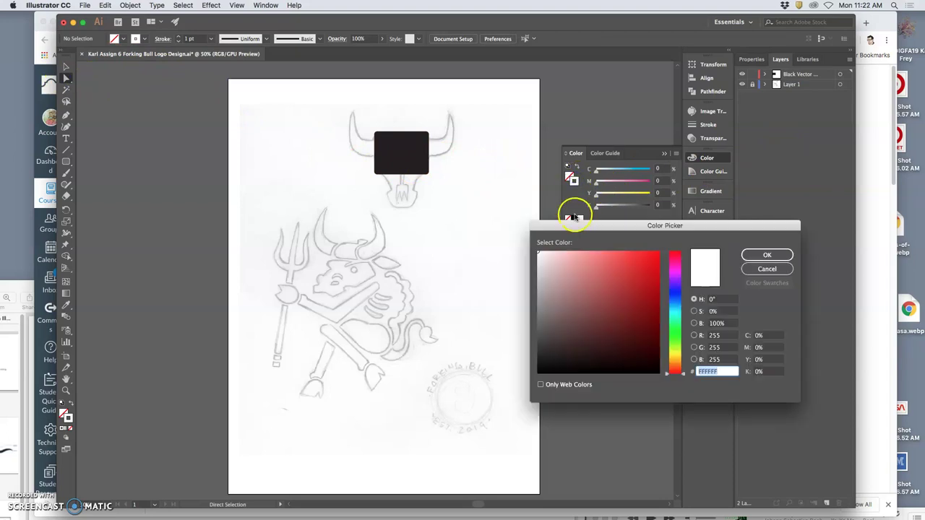
click(539, 371)
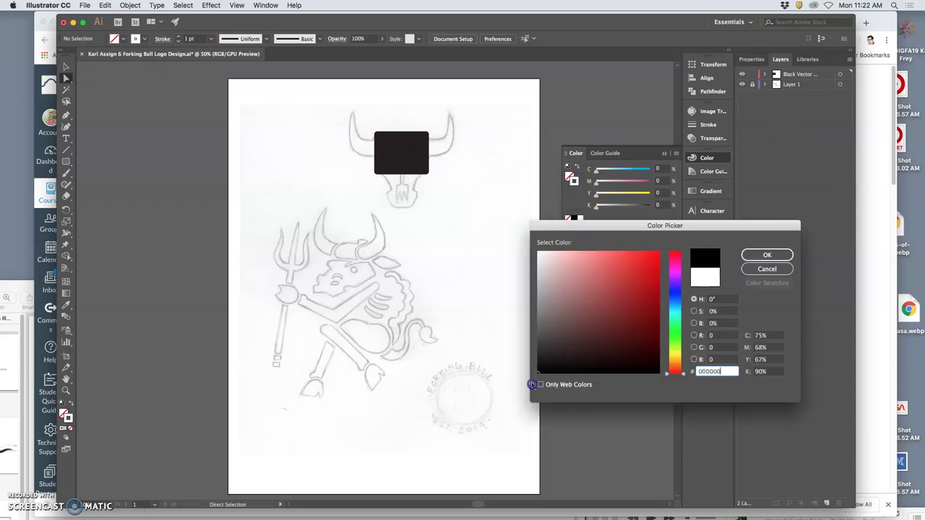
click(765, 255)
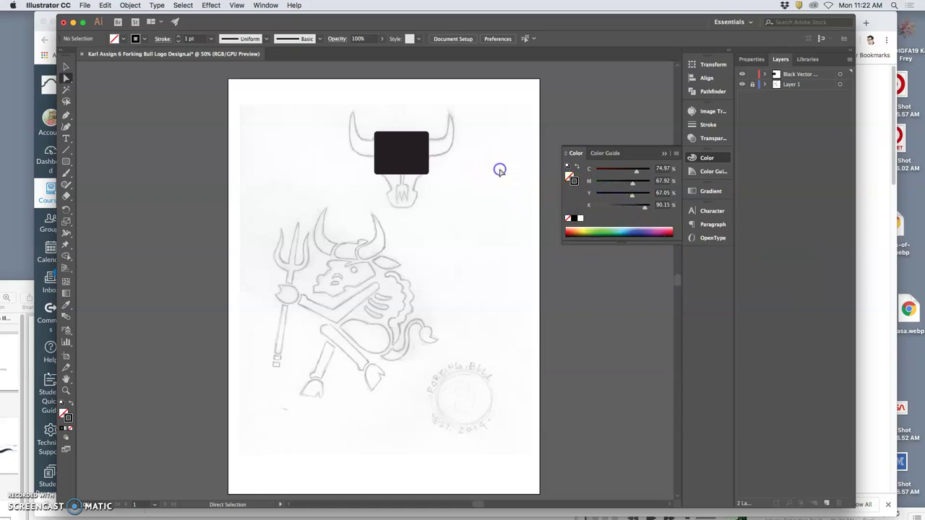
drag(498, 209, 499, 210)
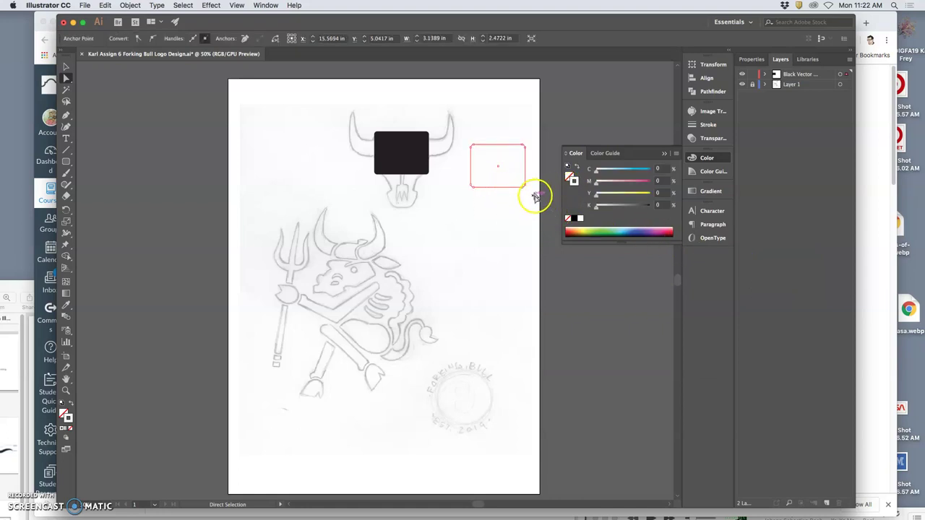
double_click(68, 417)
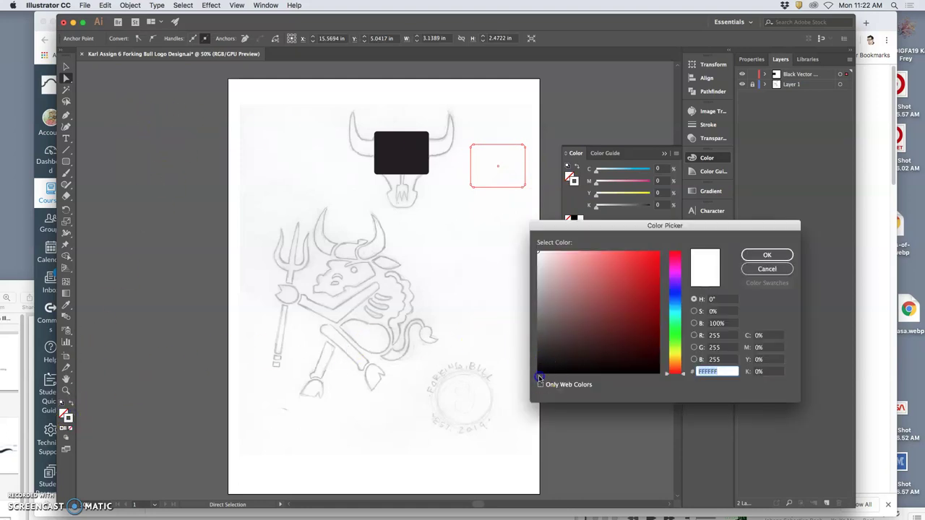
click(538, 372)
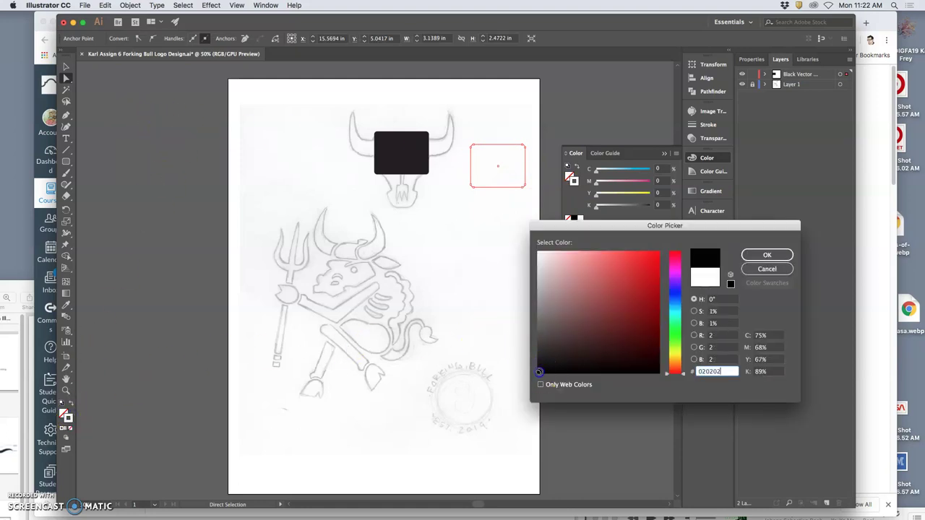
click(764, 255)
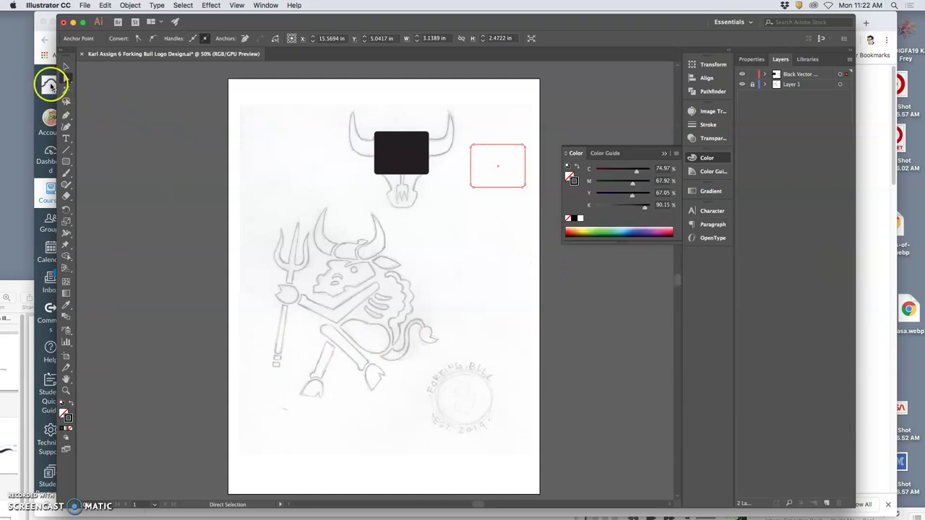
click(115, 95)
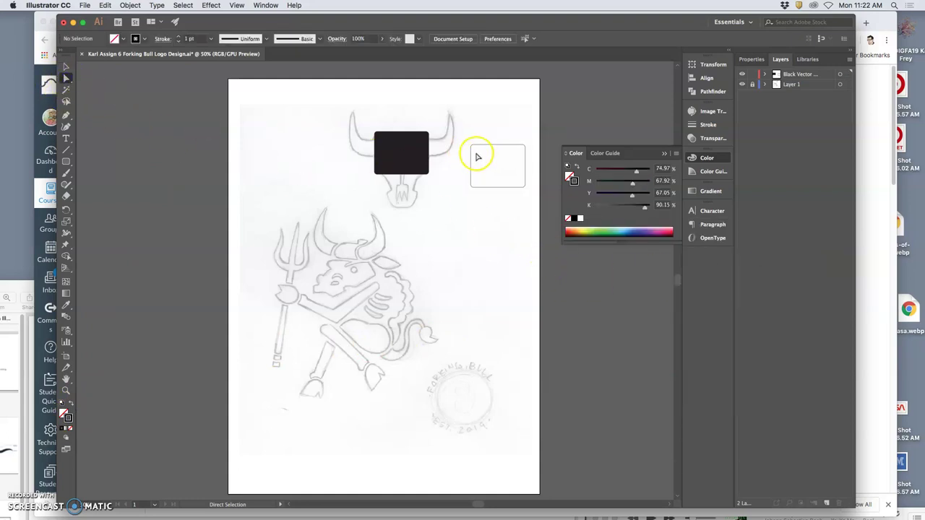
drag(471, 157, 451, 204)
key(super+z)
key(v)
key(super+equal)
key(super+equal)
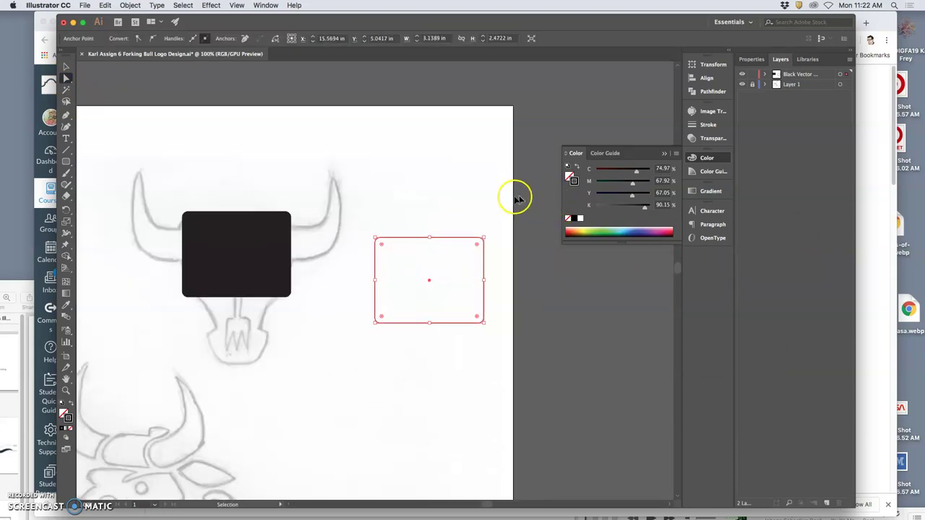
key(super+equal)
key(a)
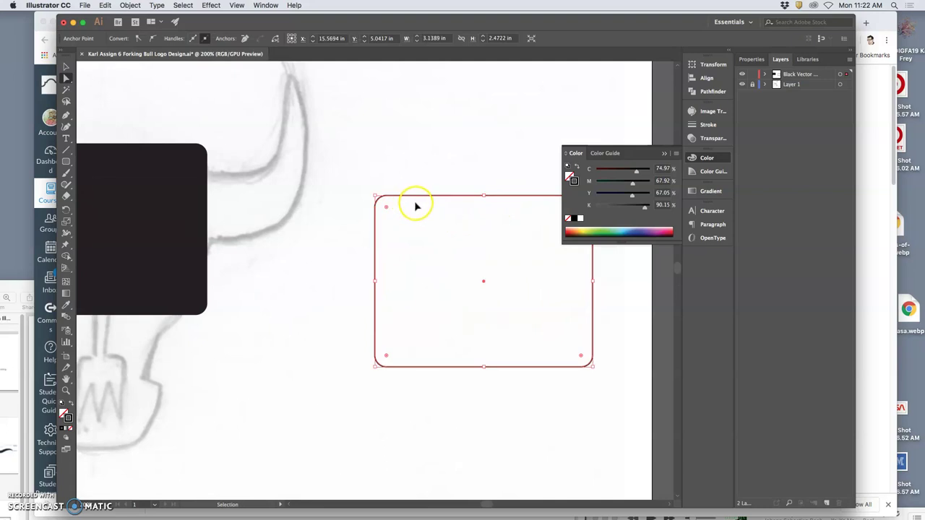
key(super+equal)
key(super+equal)
key(super+equal)
key(super+equal)
key(super+equal)
key(super+equal)
key(super+equal)
key(super+equal)
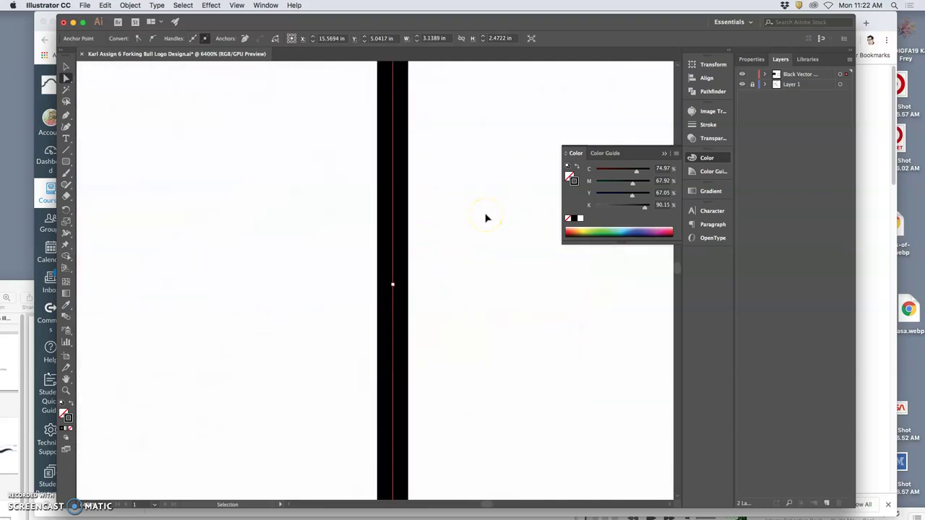
key(super+equal)
key(super+equal)
key(super+equal)
key(super+equal)
key(super+equal)
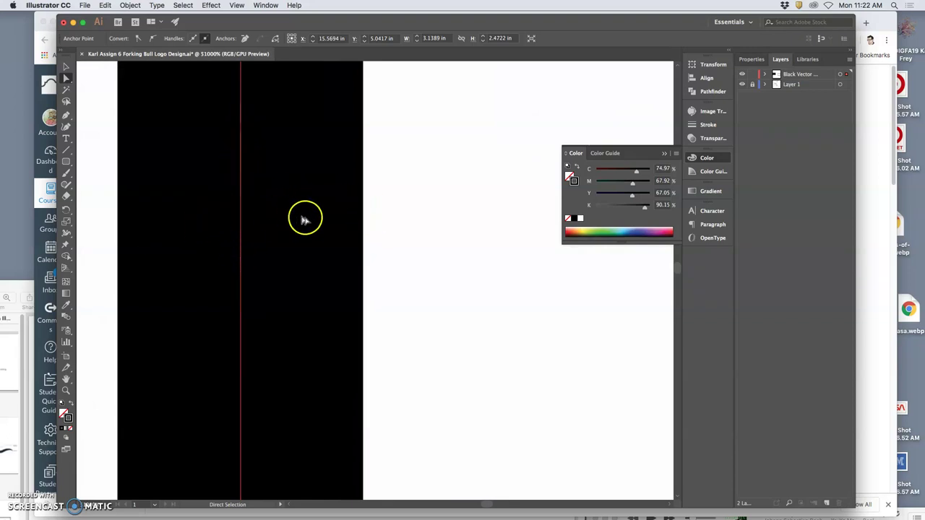
key(super+minus)
key(super+minus)
key(super+minus)
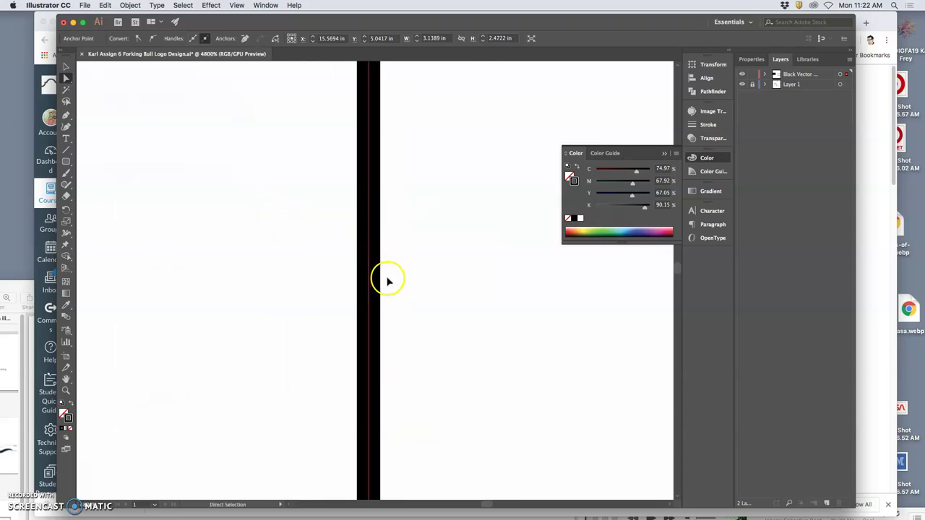
click(387, 281)
key(super+plus)
click(419, 266)
click(422, 265)
scroll(421, 265, down, 5)
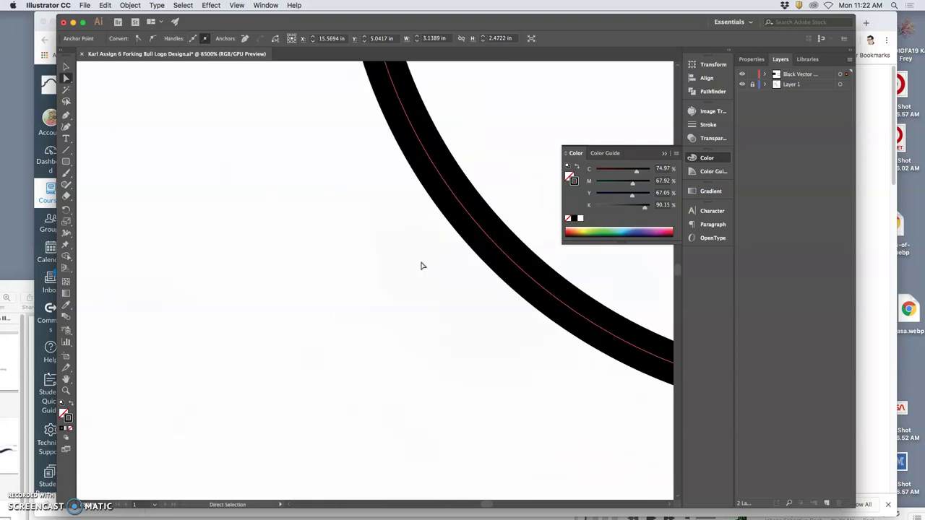
key(super+plus)
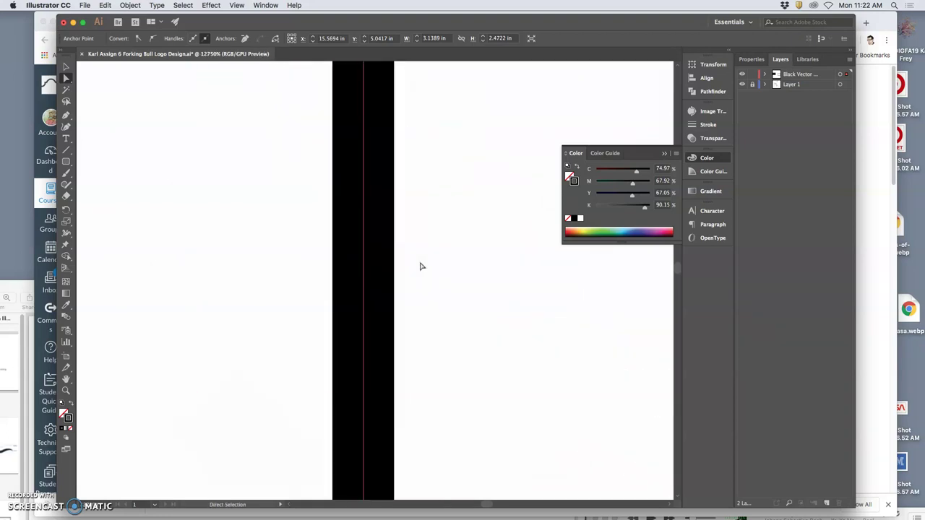
scroll(420, 266, down, 5)
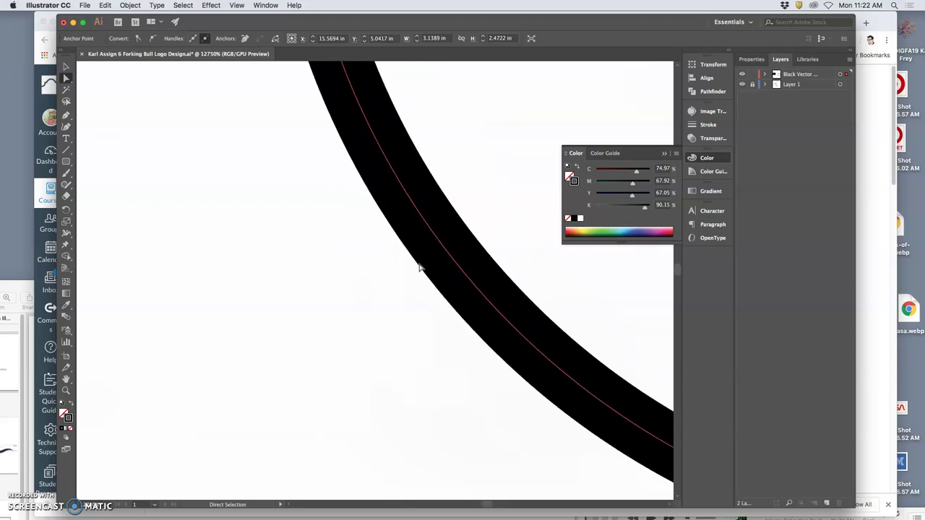
key(super+minus)
key(super+minus)
key(super+minus)
Step: Zoom out to the whole bull sketch, then zoom back in toward the rectangles
drag(419, 264, 291, 172)
key(super+minus)
key(super+minus)
key(super+minus)
key(super+minus)
key(super+minus)
key(super+minus)
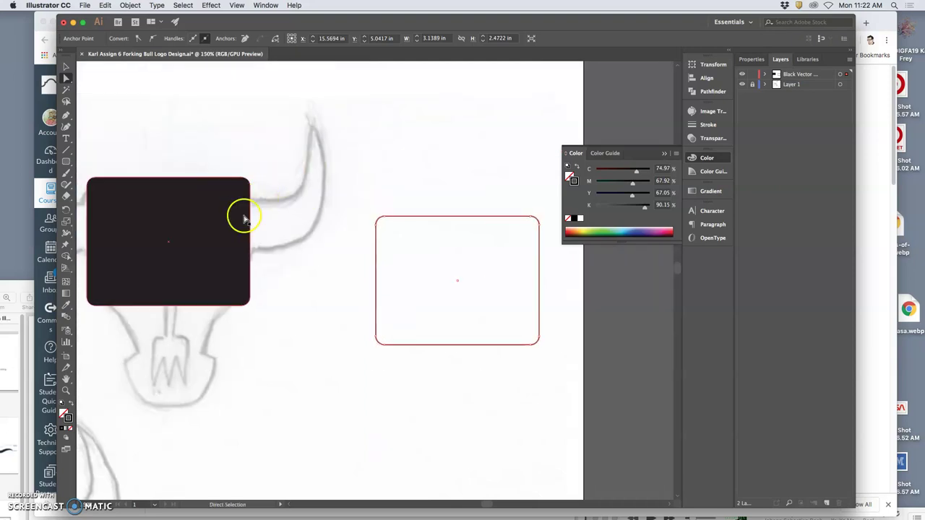
scroll(243, 215, left, 4)
key(super+plus)
key(super+plus)
scroll(296, 238, right, 8)
scroll(222, 231, left, 3)
key(super+plus)
scroll(224, 233, right, 4)
key(super+plus)
scroll(270, 237, left, 10)
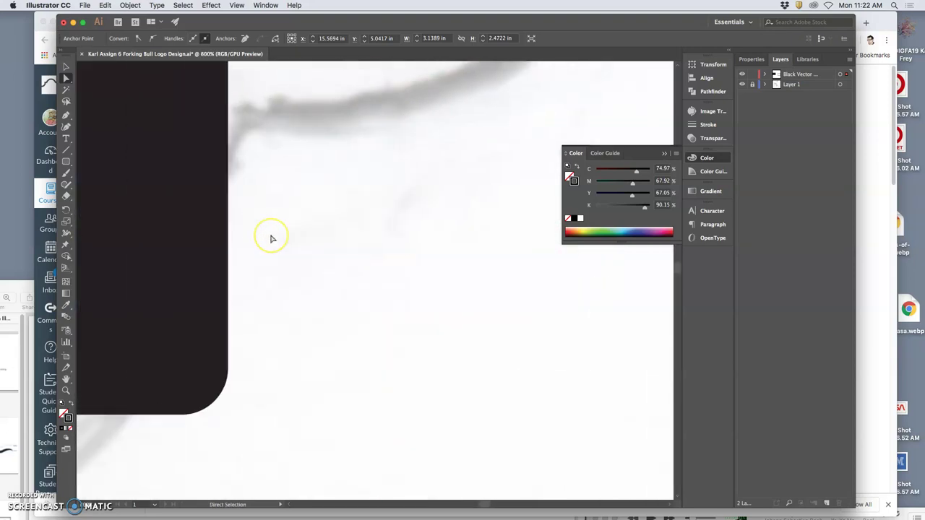
Step: Select the black rounded rectangle and zoom to 2400% on its lower-right corner
click(430, 291)
scroll(436, 295, down, 2)
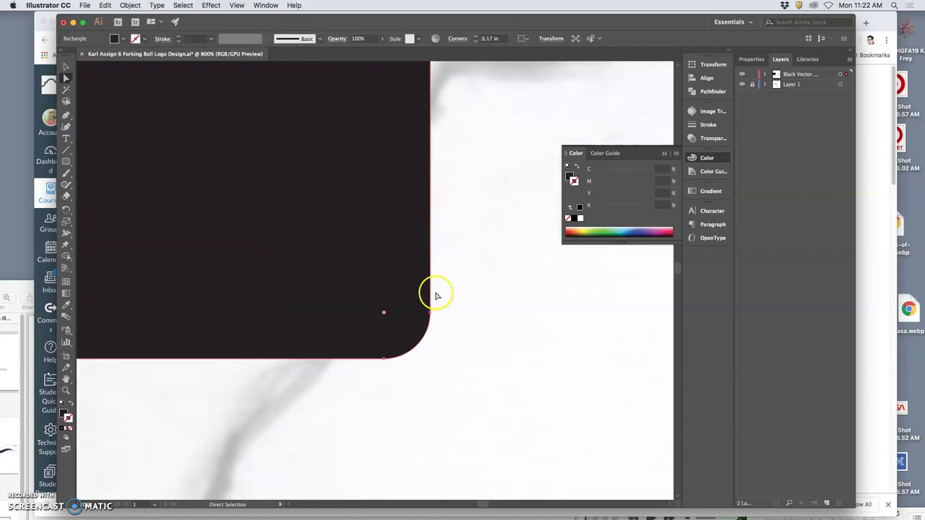
key(super+plus)
scroll(485, 304, right, 6)
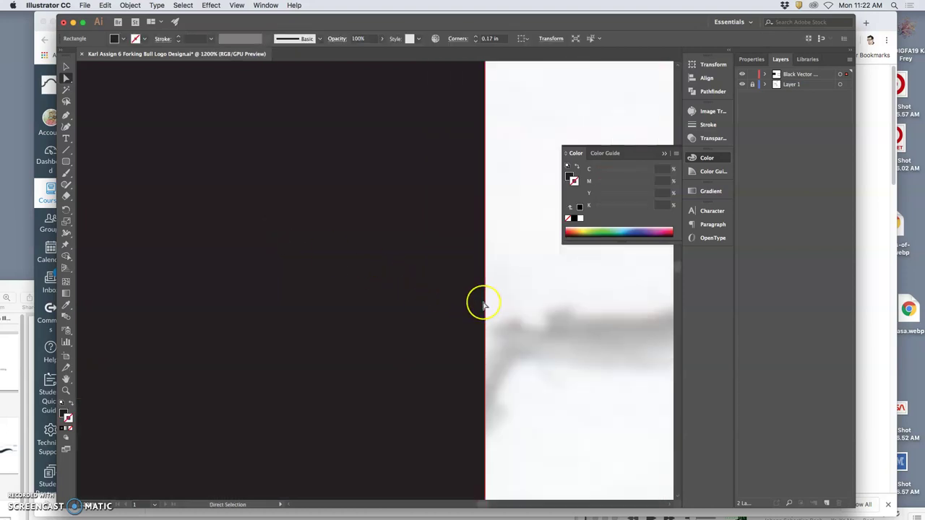
scroll(484, 305, down, 10)
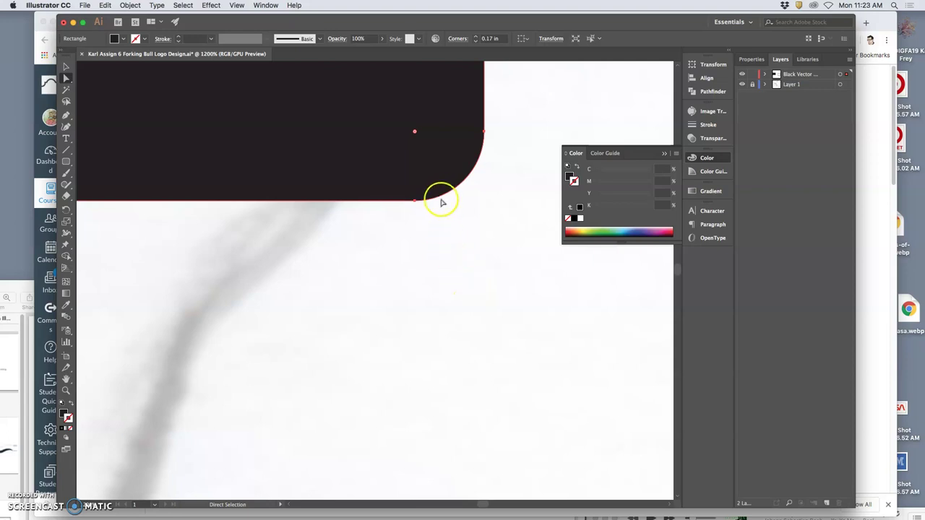
key(super+plus)
key(super+plus)
scroll(476, 253, down, 5)
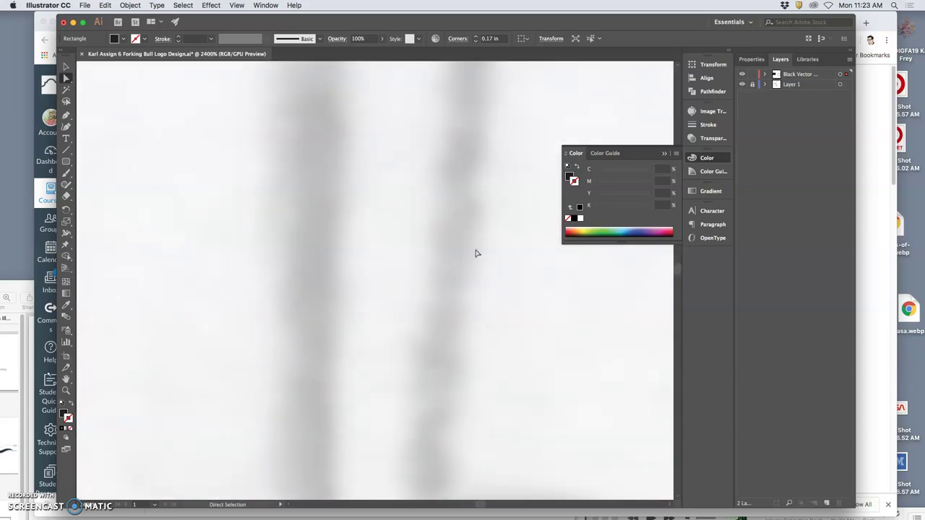
scroll(476, 253, up, 3)
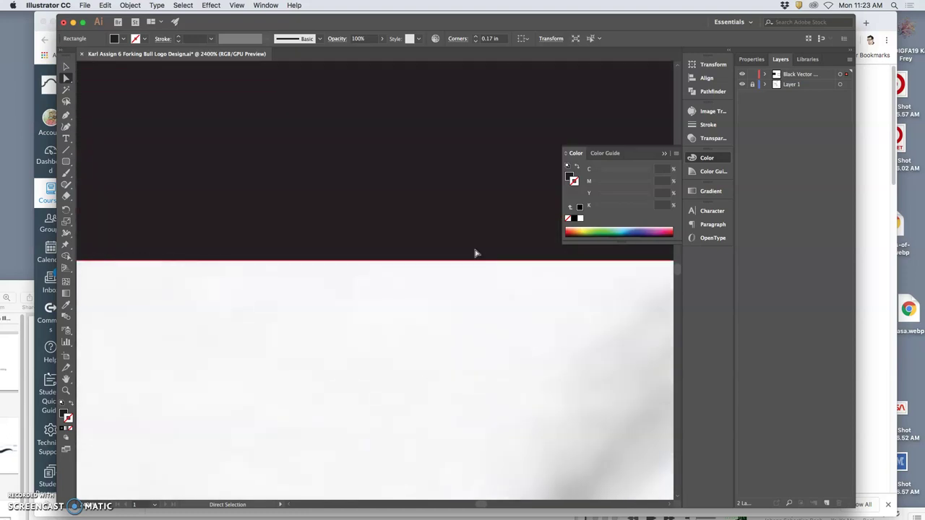
scroll(476, 253, right, 5)
scroll(476, 253, right, 2)
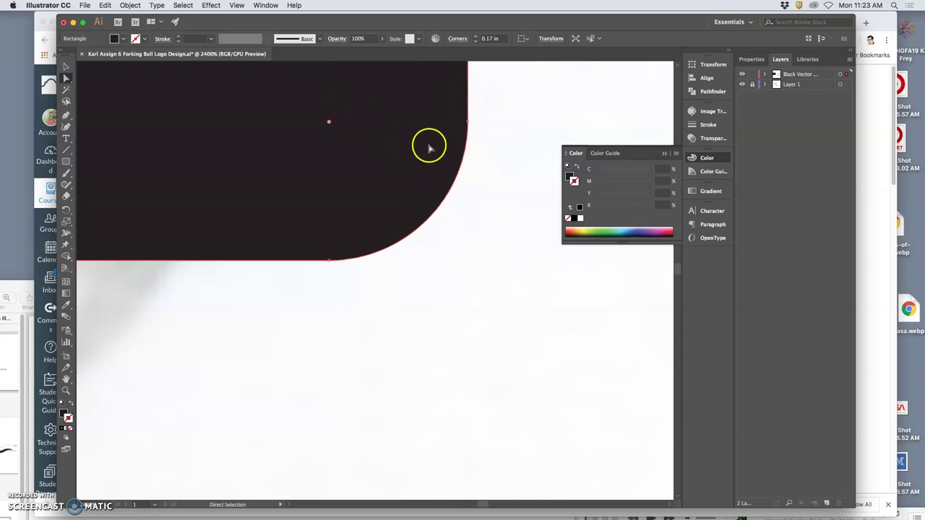
Step: Set both the rectangle's fill and stroke to pure black
double_click(69, 419)
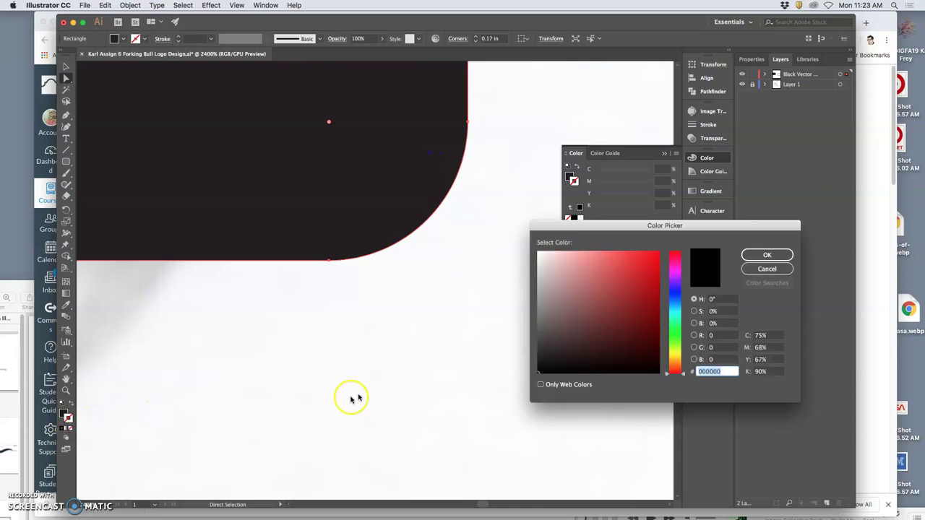
click(765, 255)
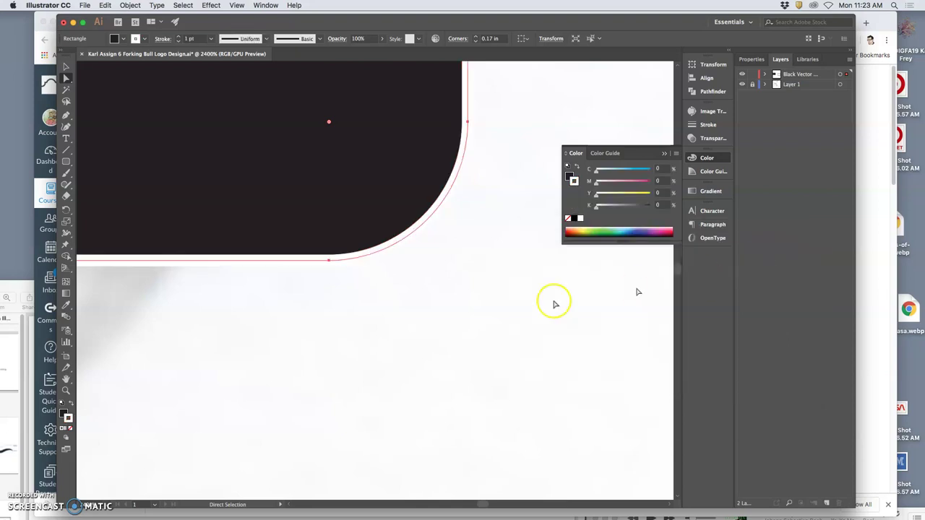
double_click(68, 418)
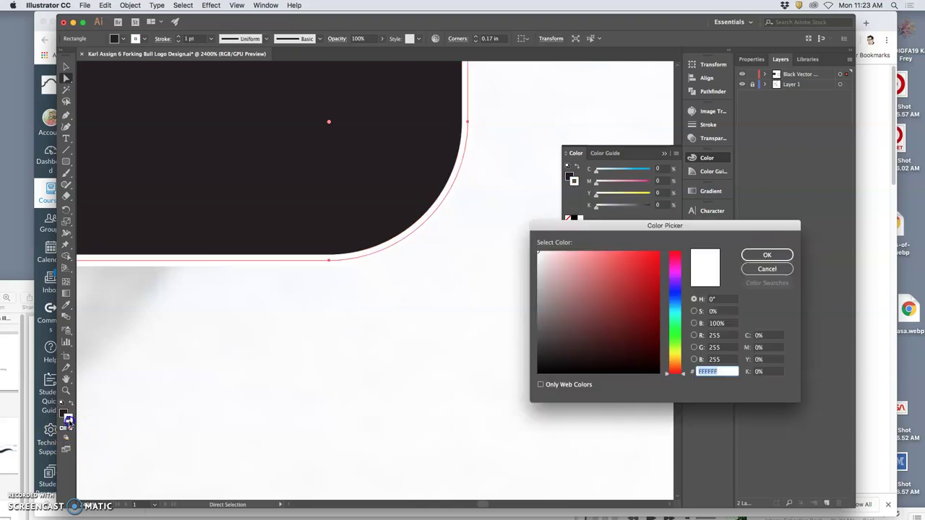
click(543, 367)
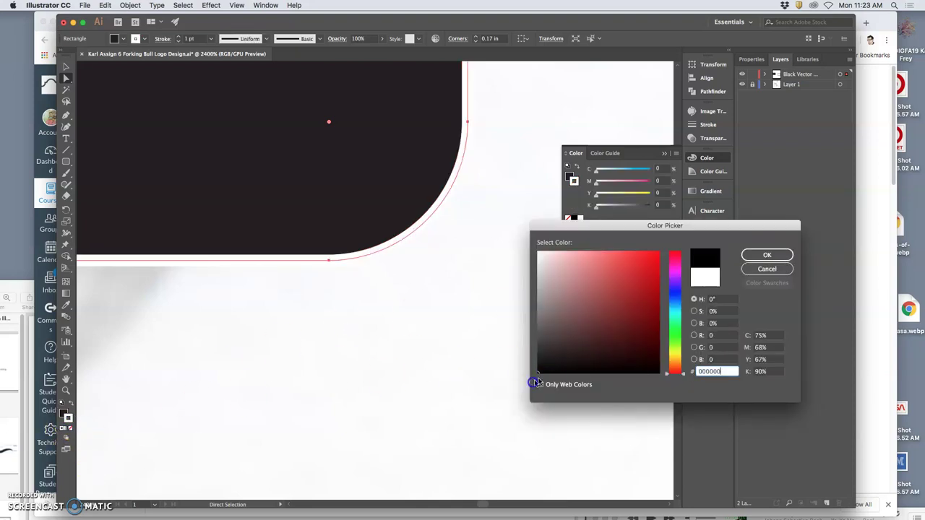
click(766, 257)
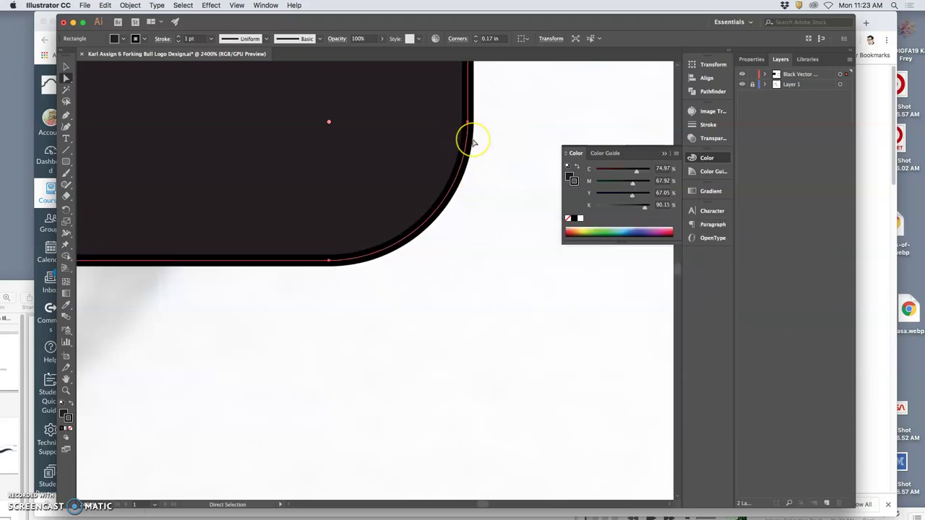
Step: Set the rectangle's stroke weight to 10 pt
click(179, 38)
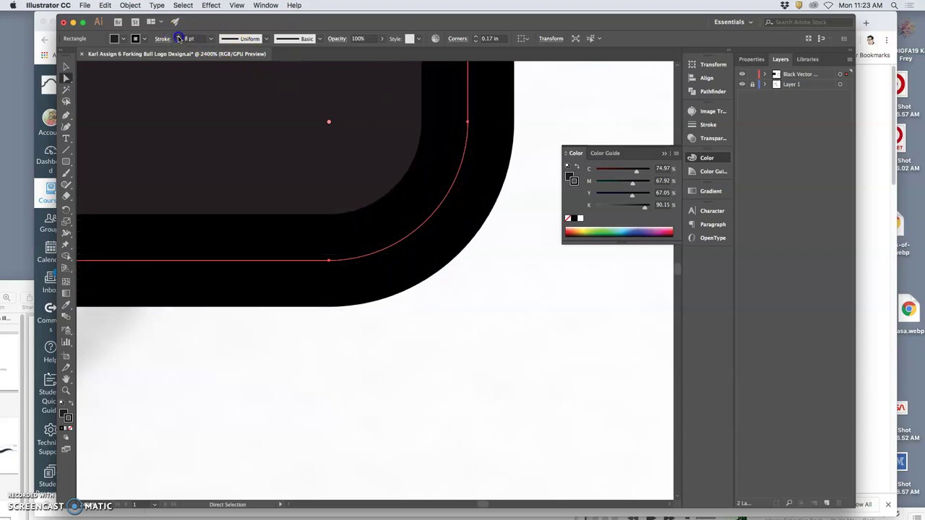
click(179, 38)
click(179, 38)
click(179, 38)
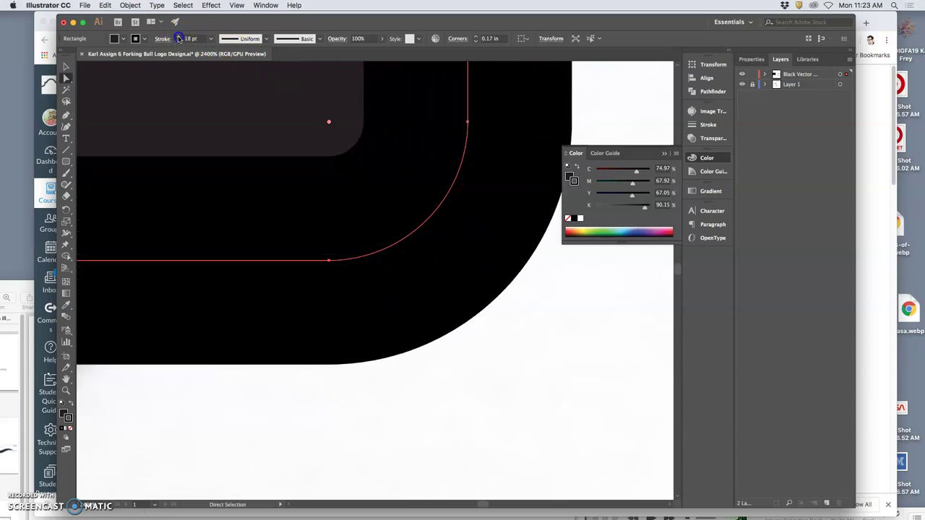
click(179, 39)
click(178, 41)
click(179, 41)
click(179, 41)
click(179, 41)
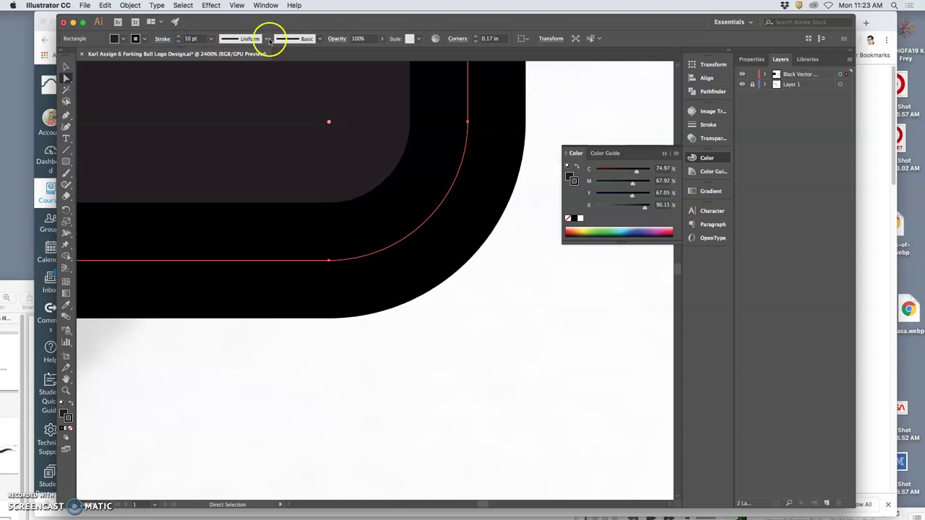
Step: Apply a tapering width profile to the stroke and zoom in to check it
click(268, 41)
click(248, 87)
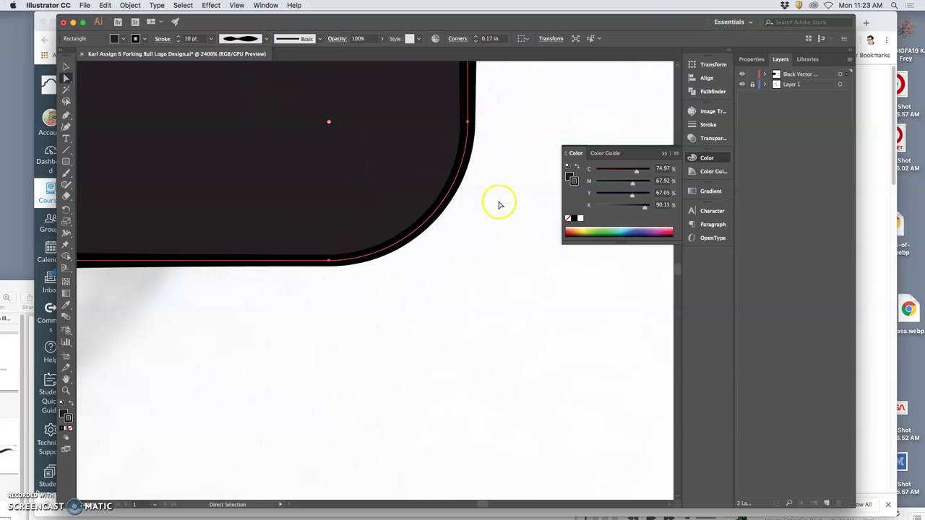
scroll(500, 208, up, 10)
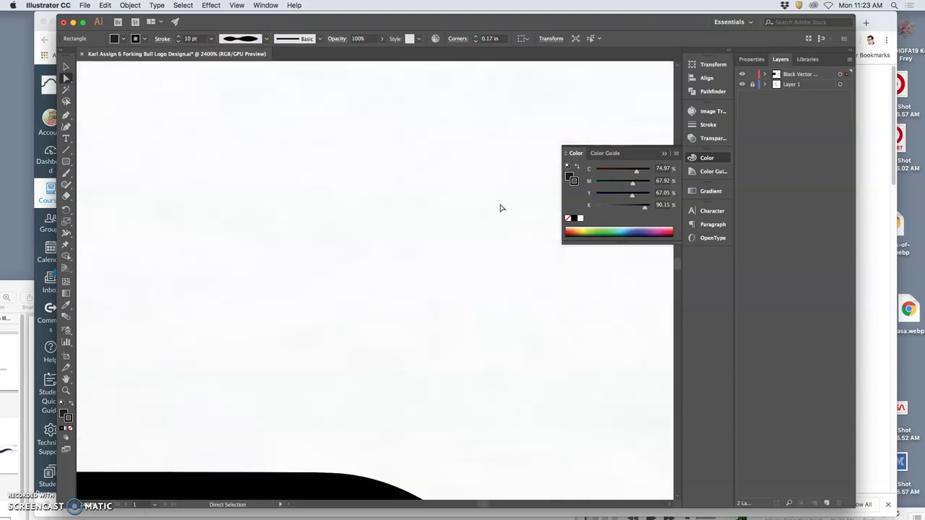
scroll(500, 208, down, 15)
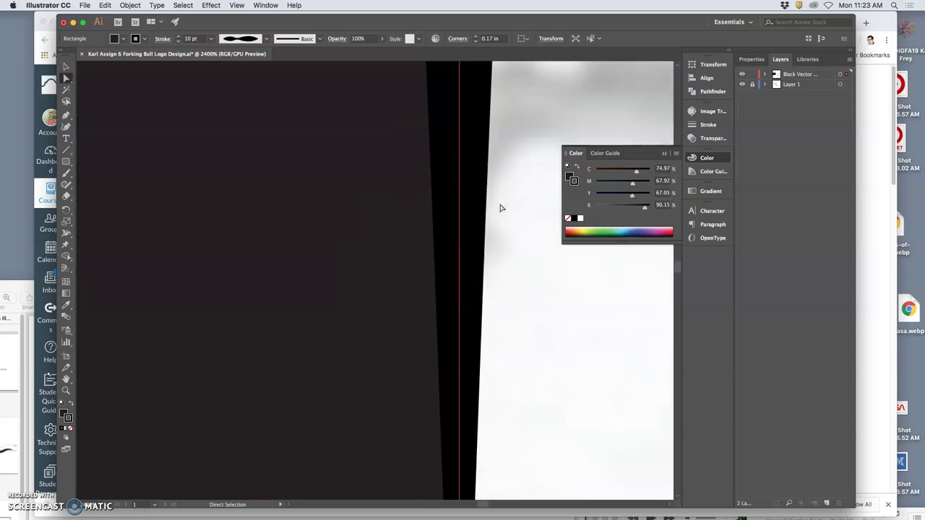
key(super+minus)
key(super+minus)
key(super+minus)
key(super+minus)
key(super+minus)
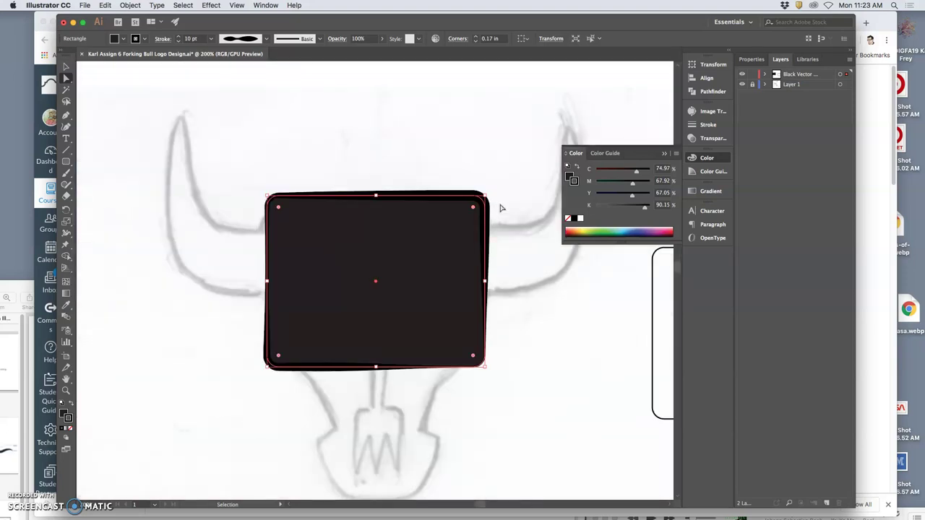
key(super+plus)
key(super+plus)
key(super+plus)
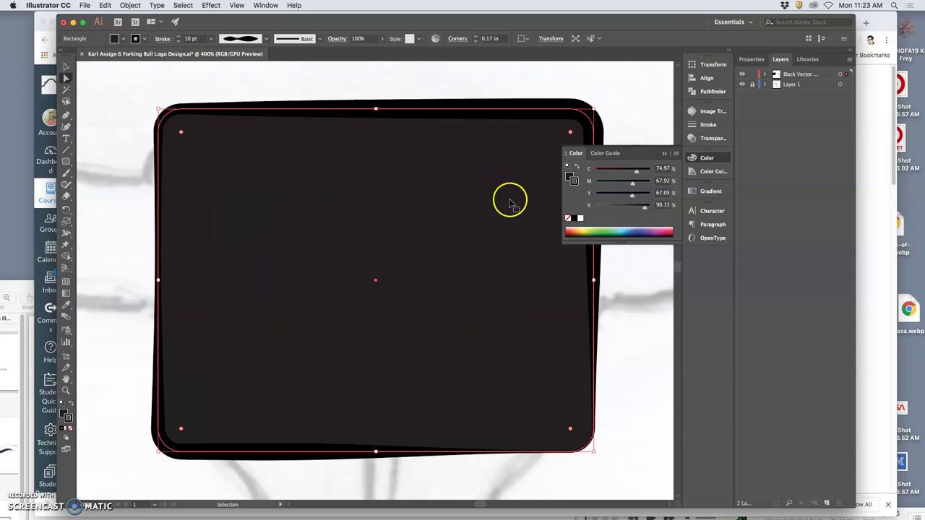
scroll(510, 205, right, 10)
scroll(510, 204, up, 5)
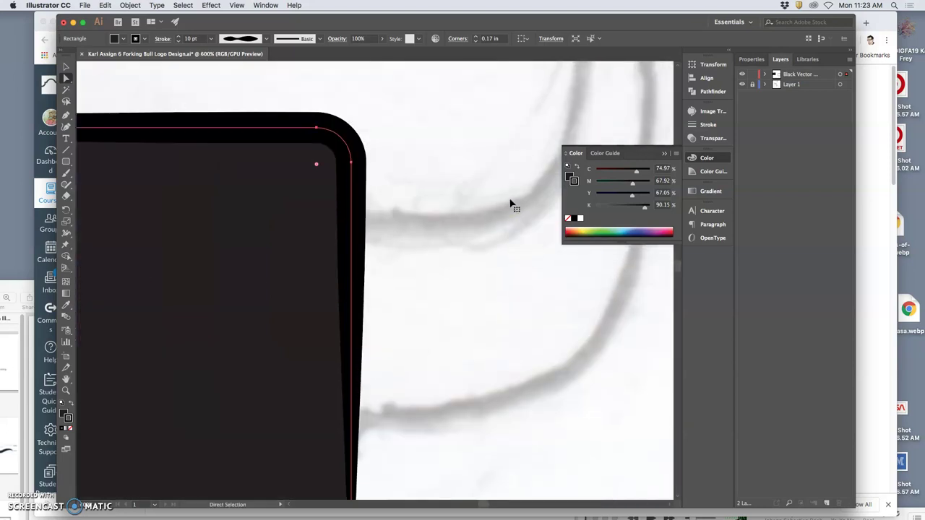
Step: From the Brush Definition list's libraries menu, open Bristle Brush Library and scroll to the 3.00 and 2.00 brushes
click(319, 39)
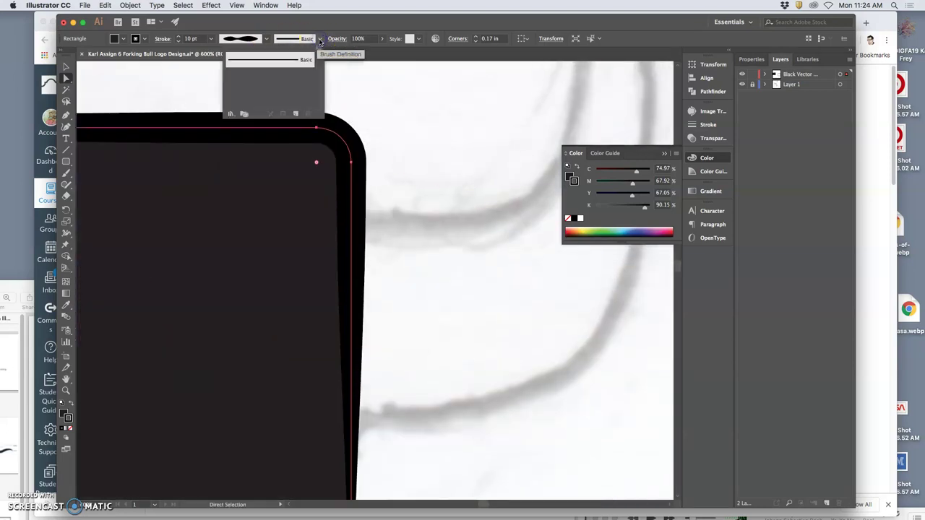
click(233, 117)
mouse_move(251, 156)
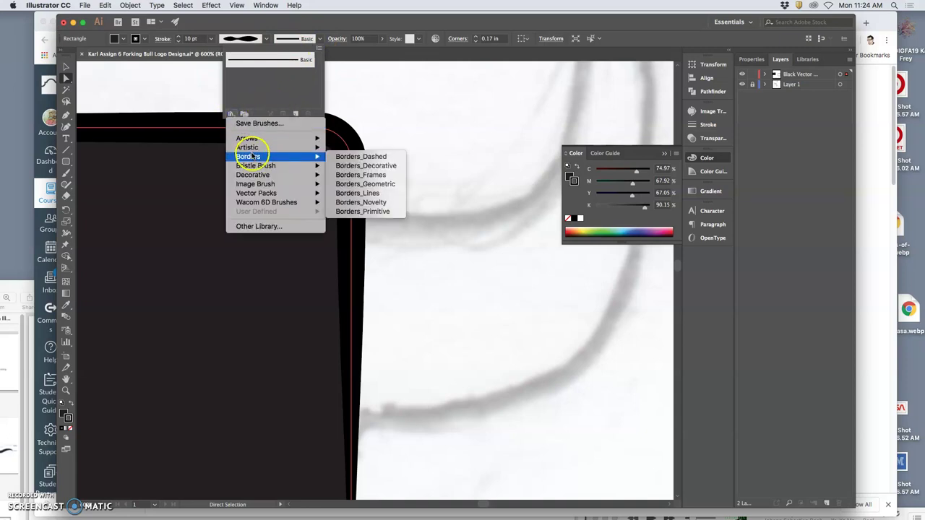
mouse_move(252, 184)
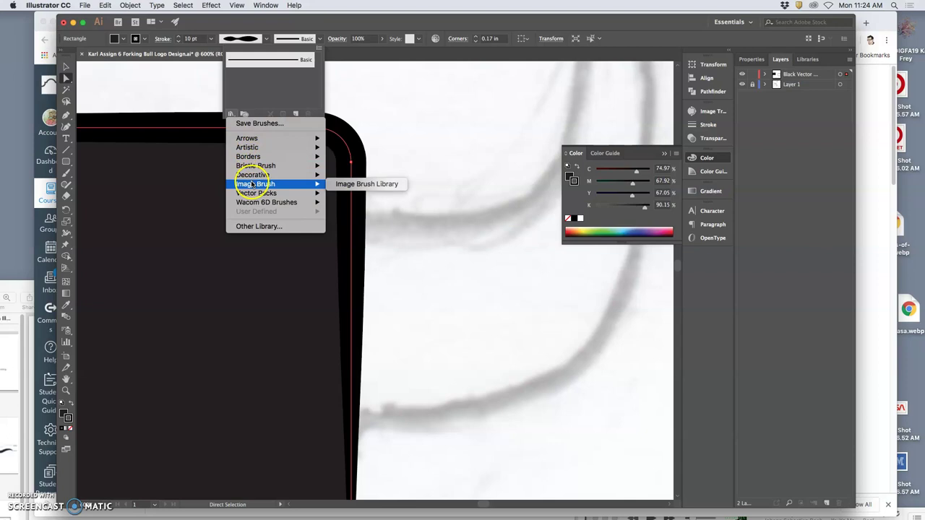
mouse_move(274, 166)
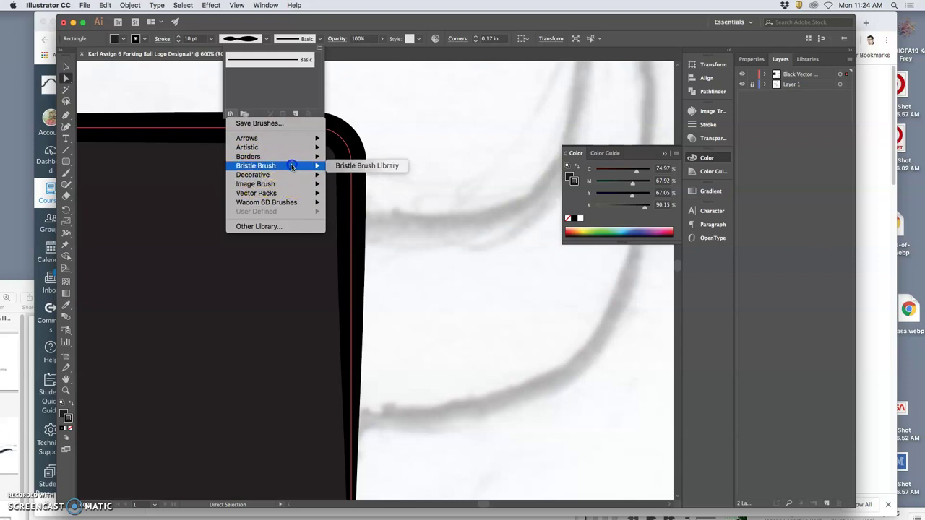
click(334, 170)
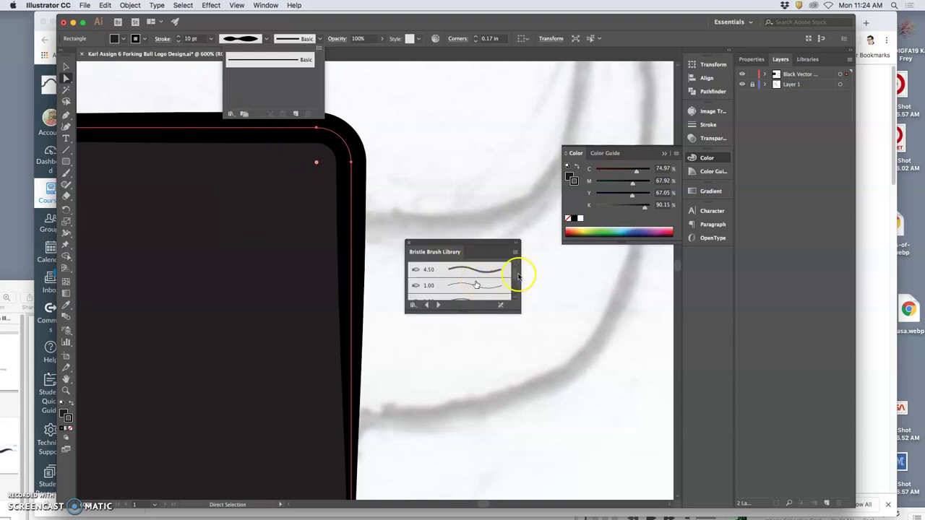
click(514, 281)
drag(513, 281, 513, 292)
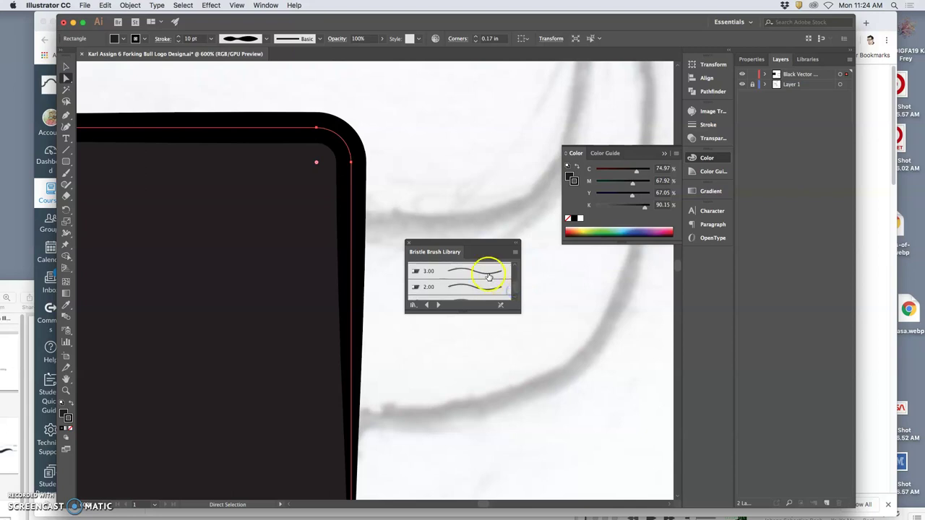
Step: Try the 3.00 bristle brush on the rectangle's outline, then deselect to judge the result
click(489, 275)
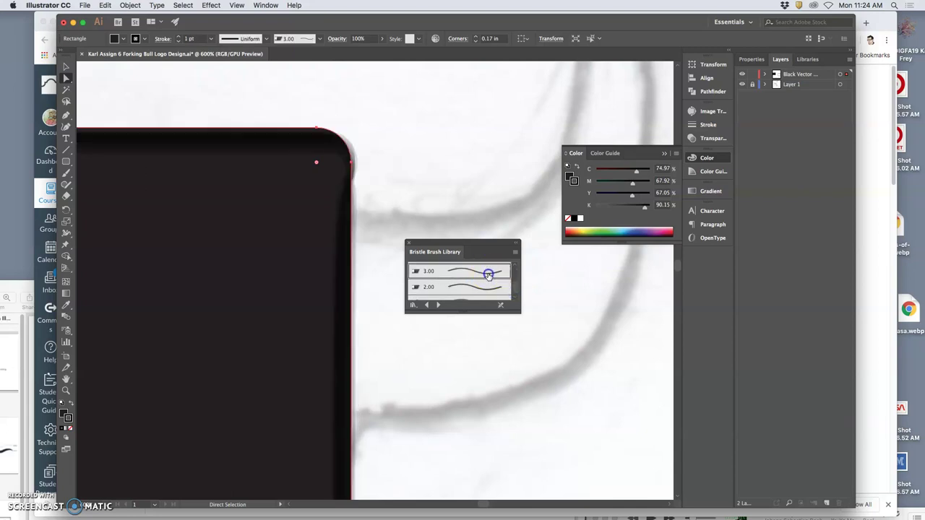
click(379, 159)
scroll(349, 208, down, 10)
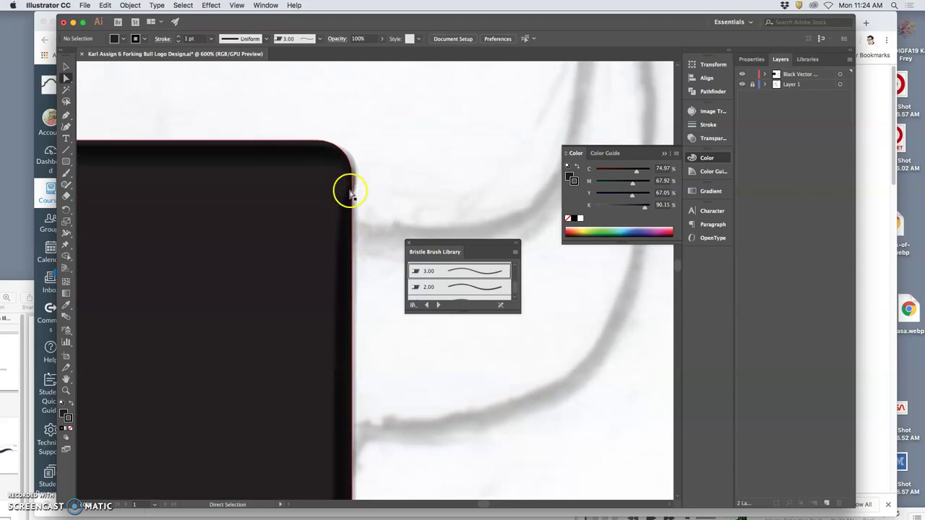
scroll(343, 196, up, 10)
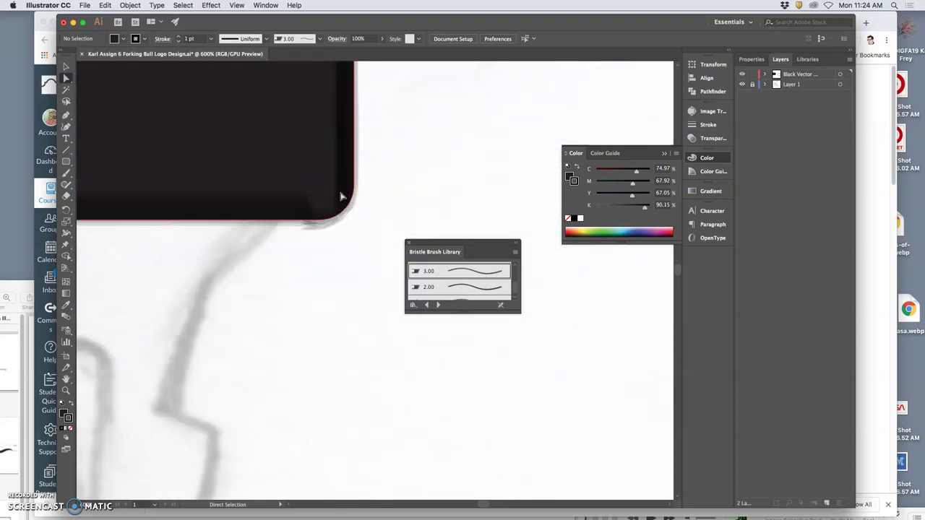
scroll(332, 197, right, 5)
scroll(315, 196, up, 10)
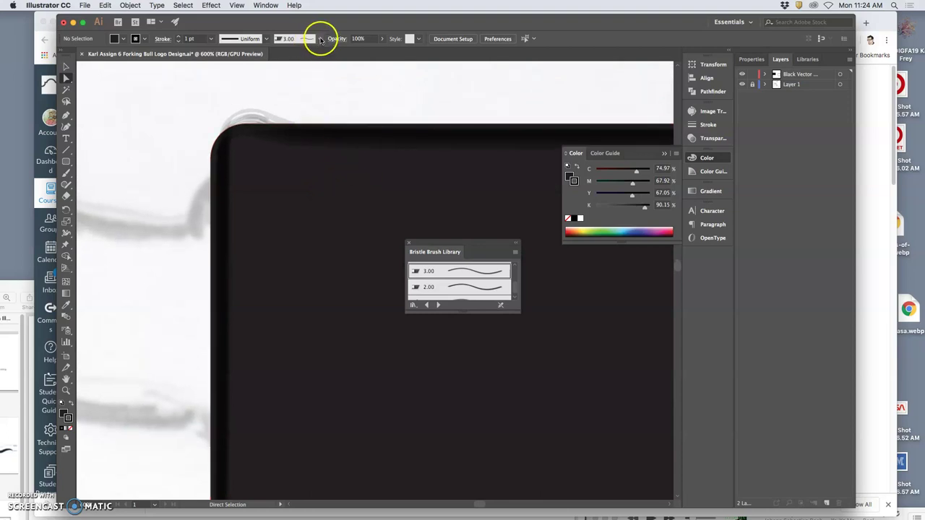
Step: Give the black rounded rectangle's stroke the Basic brush instead
click(320, 40)
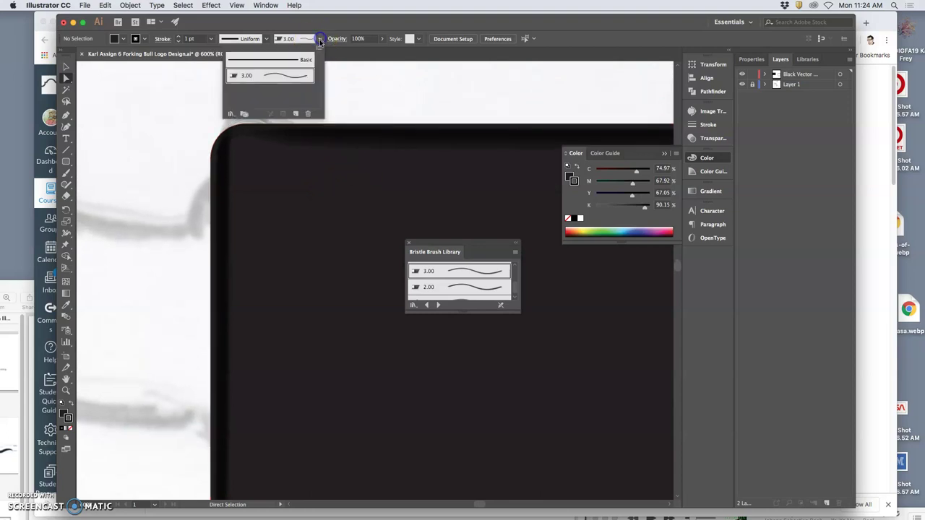
click(264, 60)
click(346, 98)
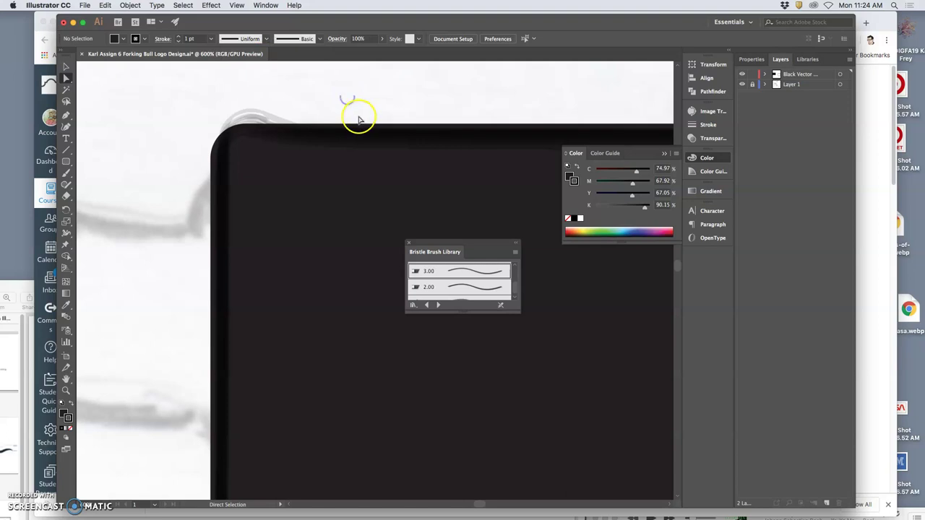
click(313, 126)
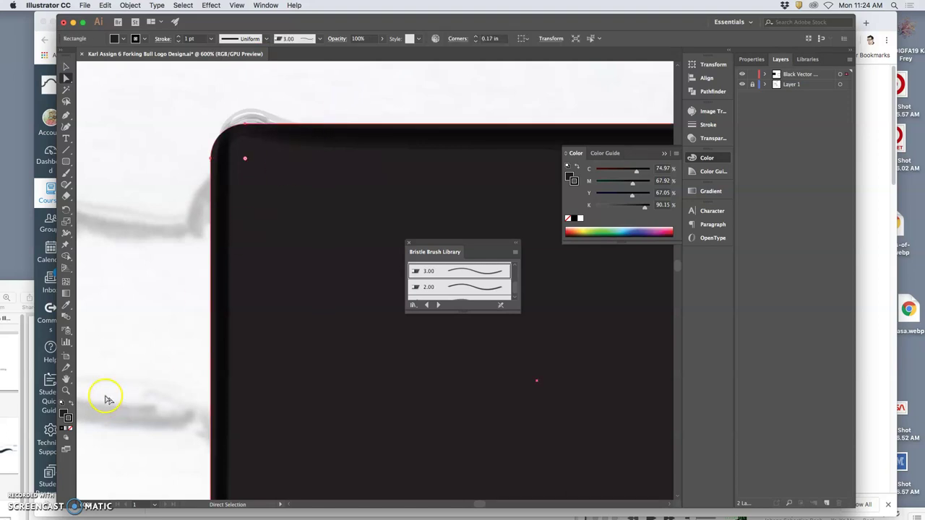
click(318, 40)
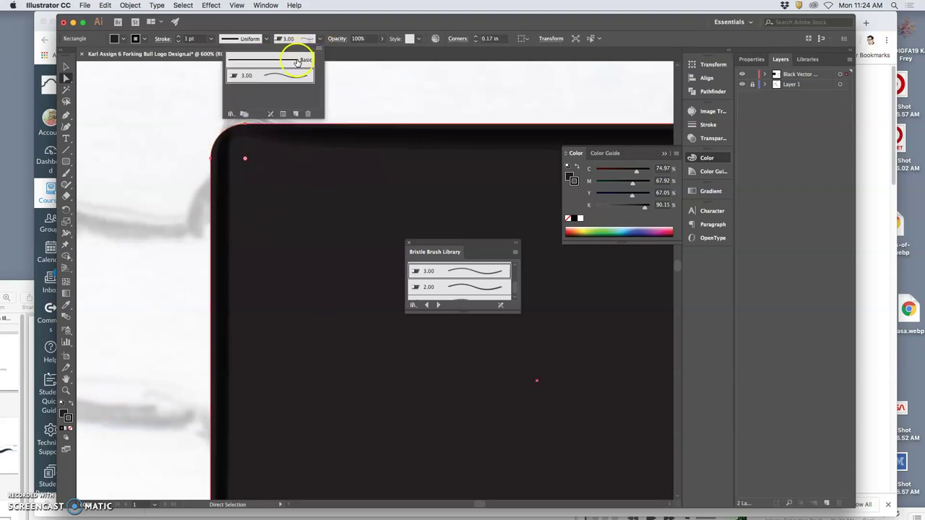
click(297, 60)
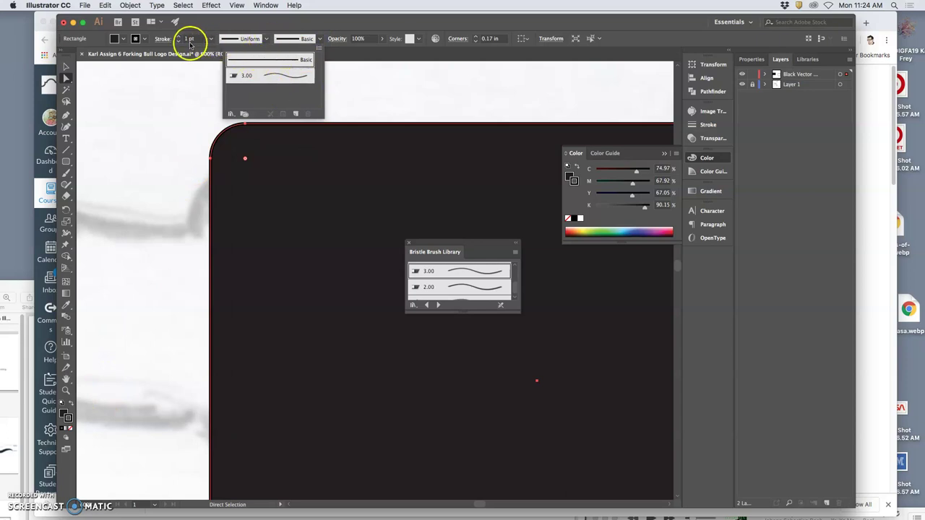
click(133, 36)
Step: Set the rectangle's stroke colour to None, deselect it, and zoom out
click(135, 39)
click(136, 41)
click(136, 41)
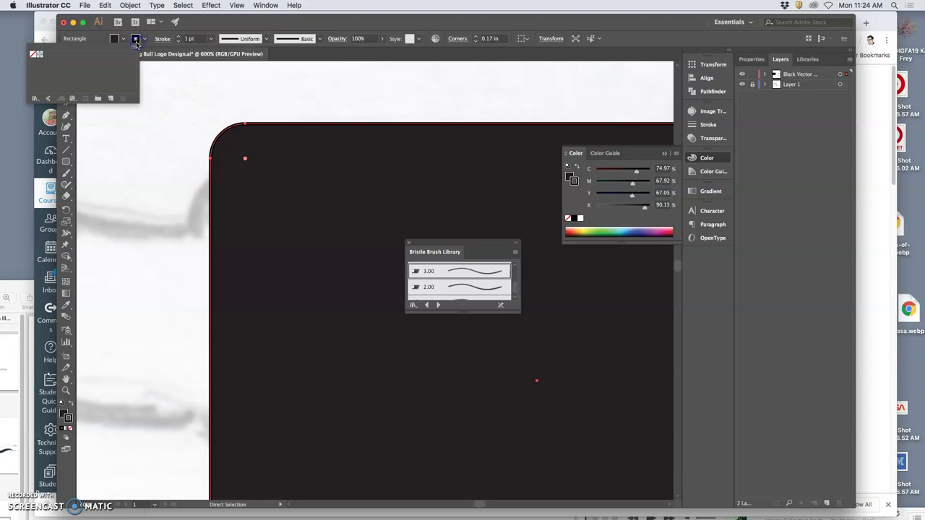
click(34, 56)
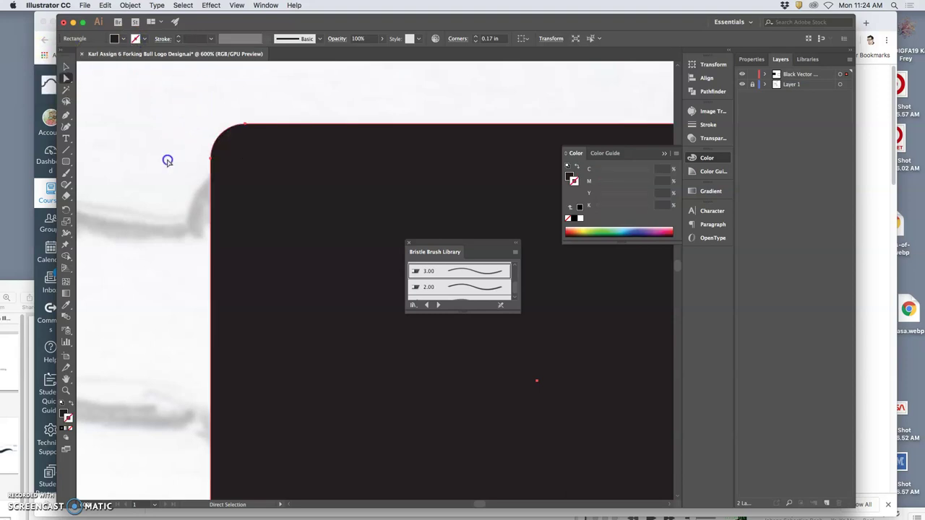
click(168, 160)
key(super+minus)
key(super+minus)
key(super+minus)
key(super+minus)
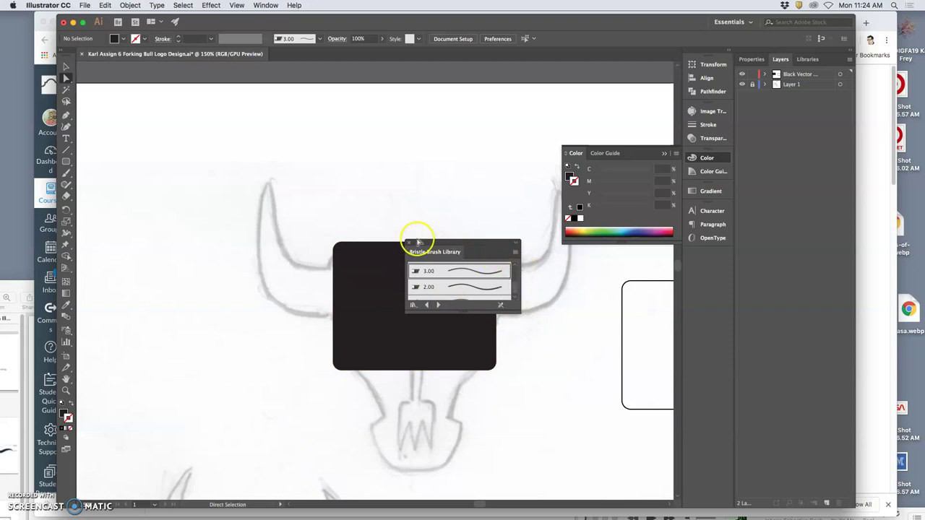
Step: Close the Bristle Brush Library, toggle the Black Vector layer's visibility to compare, and zoom out
click(408, 244)
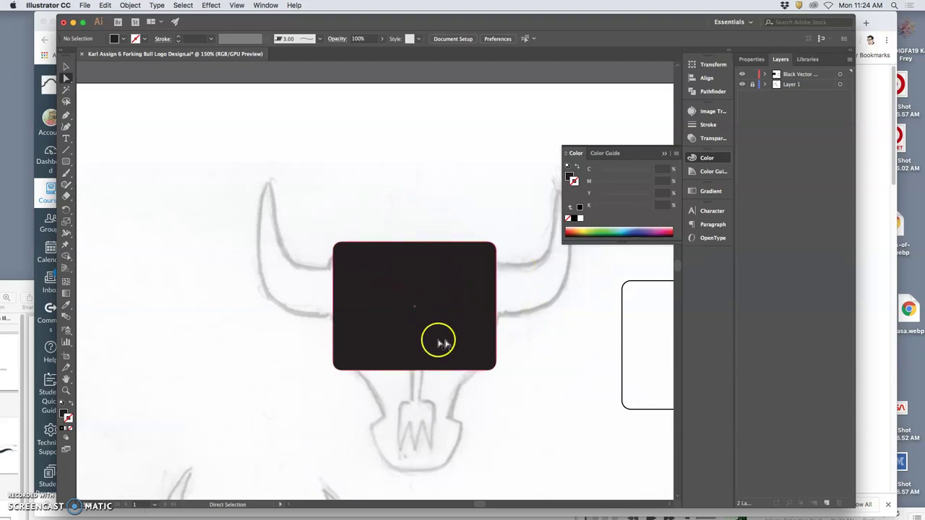
click(743, 74)
click(744, 74)
click(744, 74)
click(744, 74)
click(744, 75)
click(744, 75)
key(super+minus)
key(super+minus)
key(super+minus)
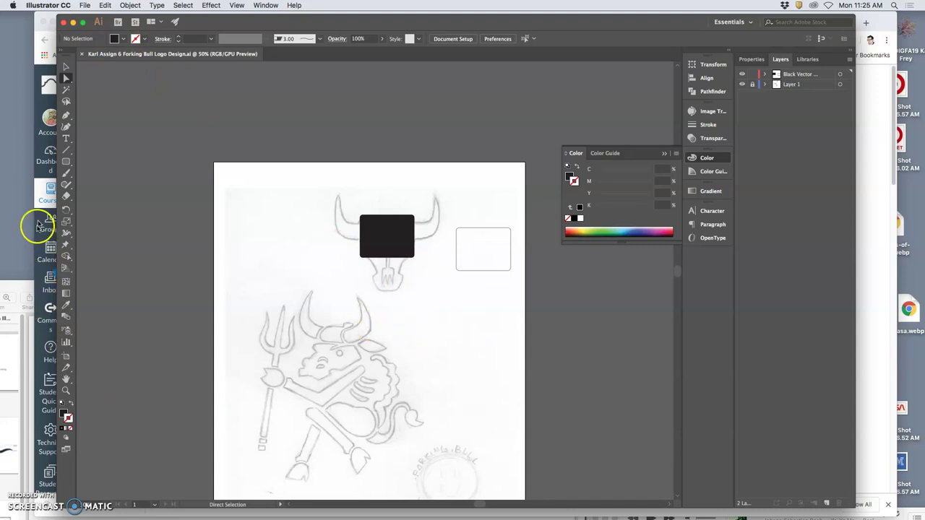
Step: In Chrome, scroll the First Day Stuff page and open the 'Intro. to the Digital Art Discipline' slides
click(45, 36)
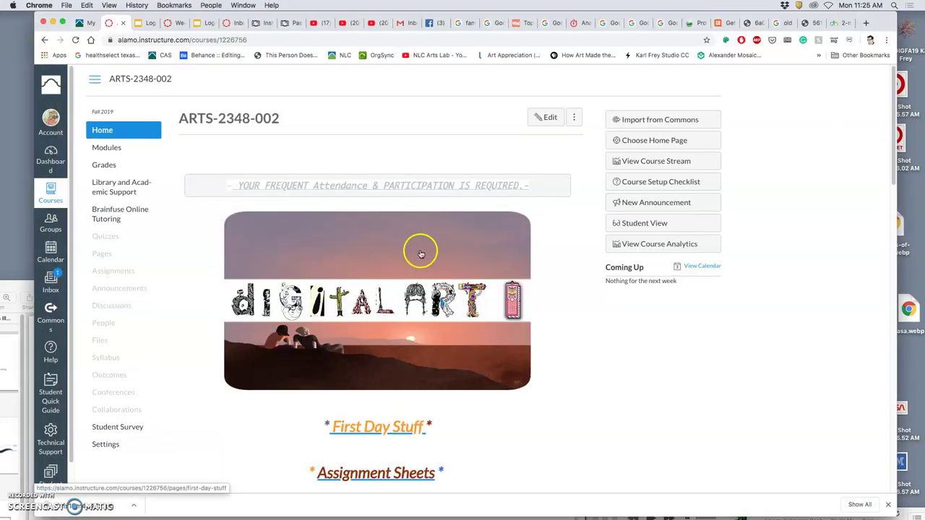
scroll(423, 249, down, 2)
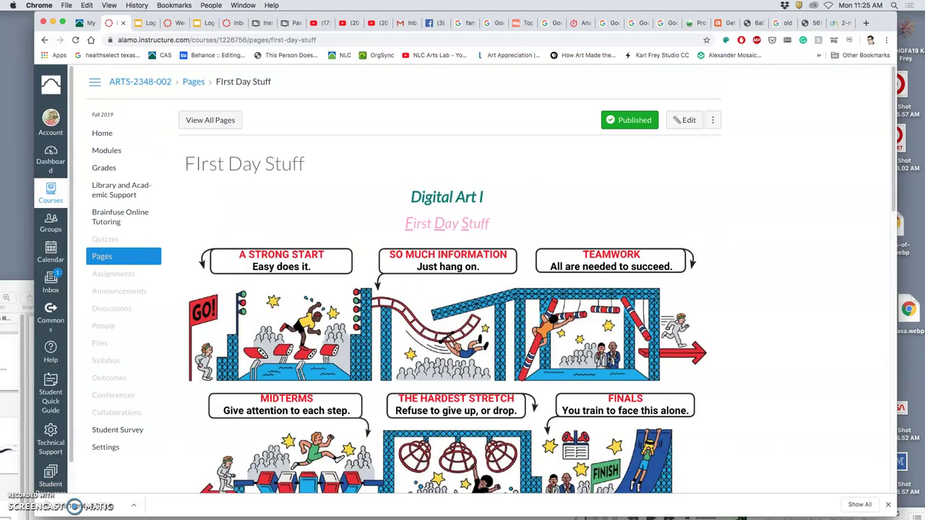
scroll(600, 361, down, 5)
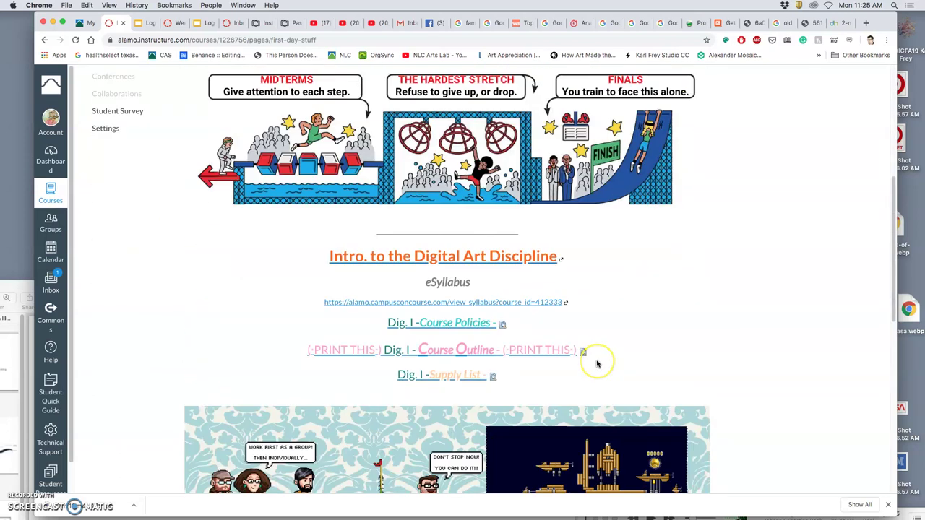
scroll(596, 363, down, 3)
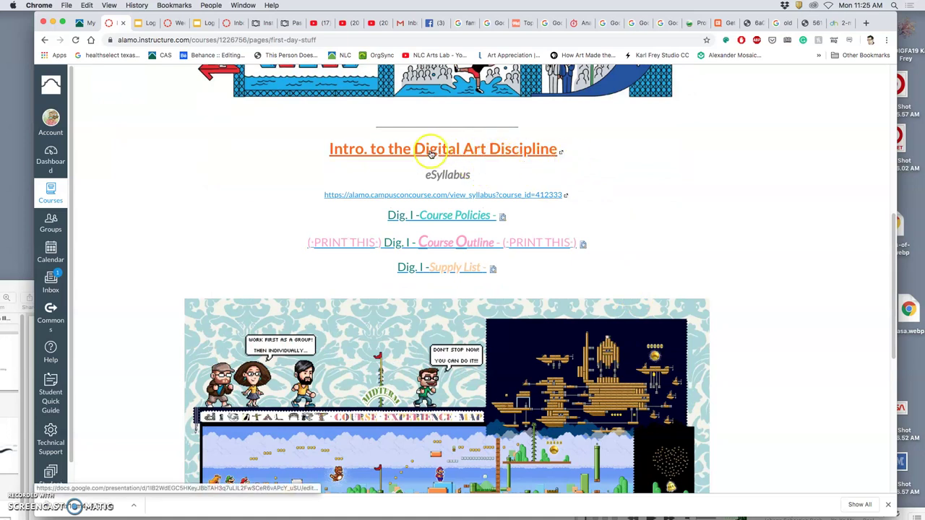
click(464, 154)
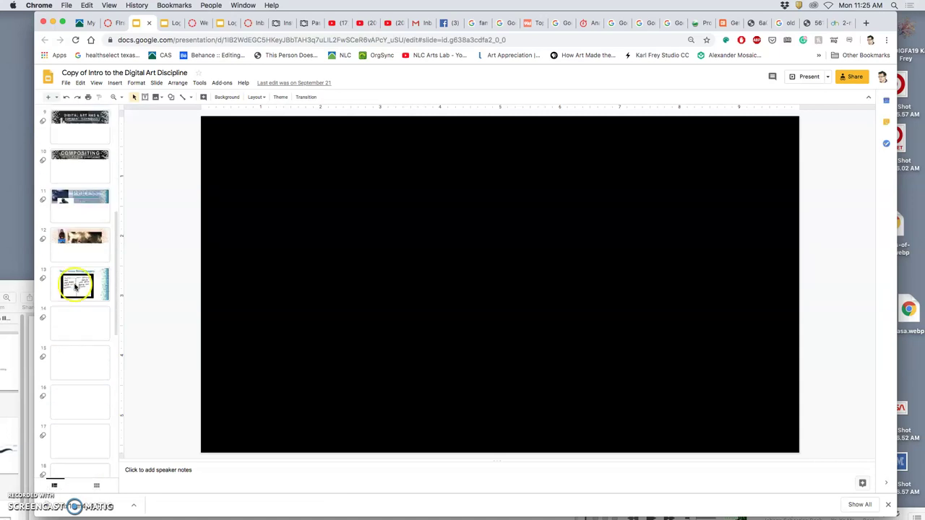
Step: Go to slide 13, Vector versus Bitmap Imagery, select its embedded video and start presenting
click(75, 287)
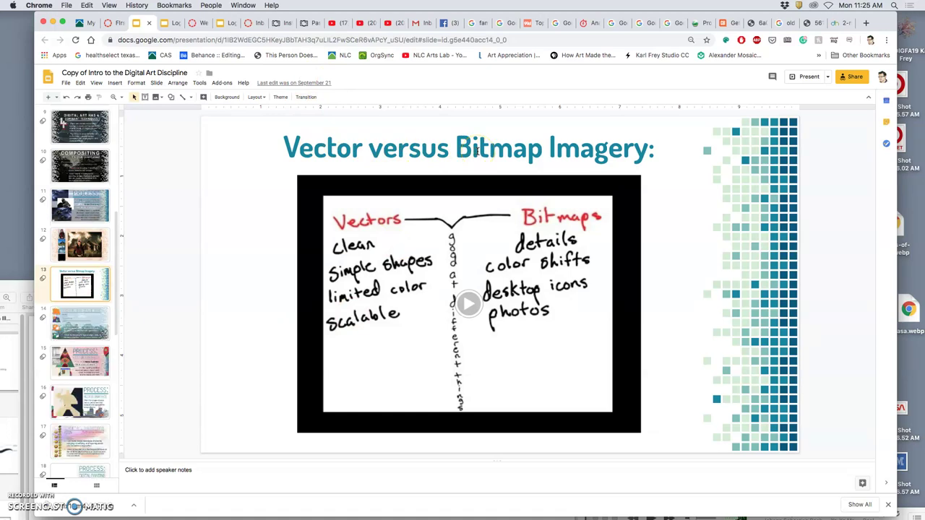
click(455, 143)
click(468, 304)
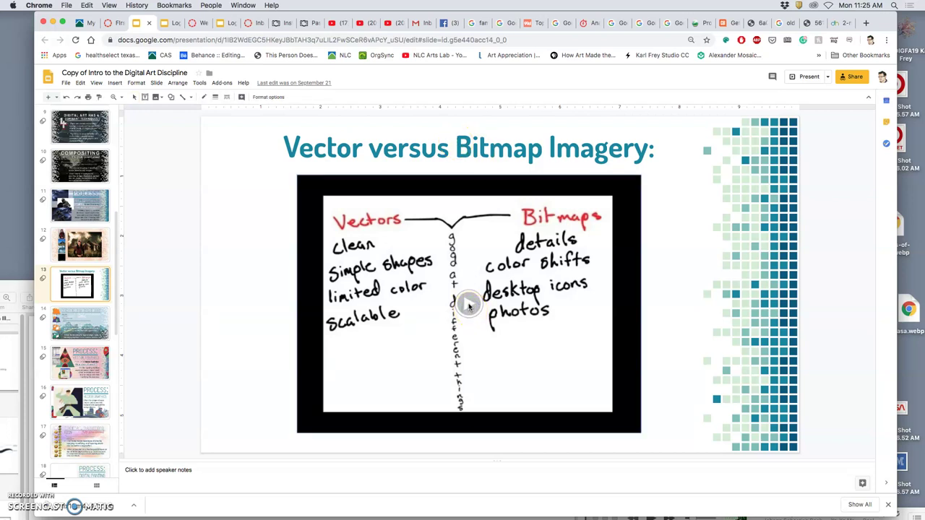
click(799, 78)
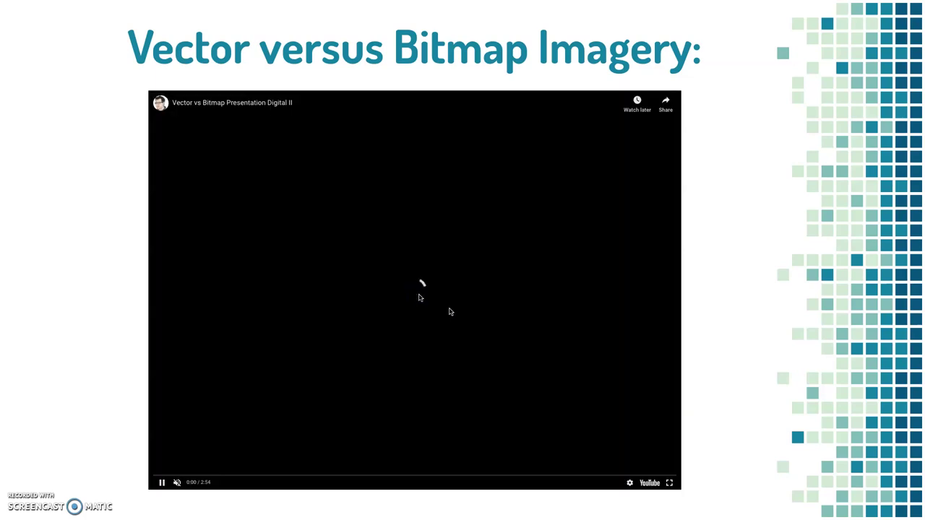
Step: Unmute and play the Vector vs Bitmap video, pausing at the red yin-yang Daoism sketch
click(180, 480)
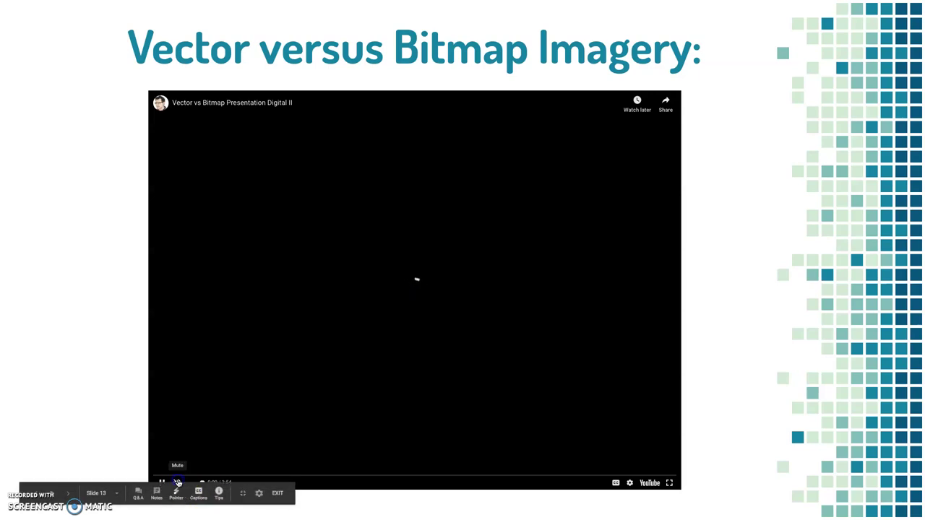
click(213, 461)
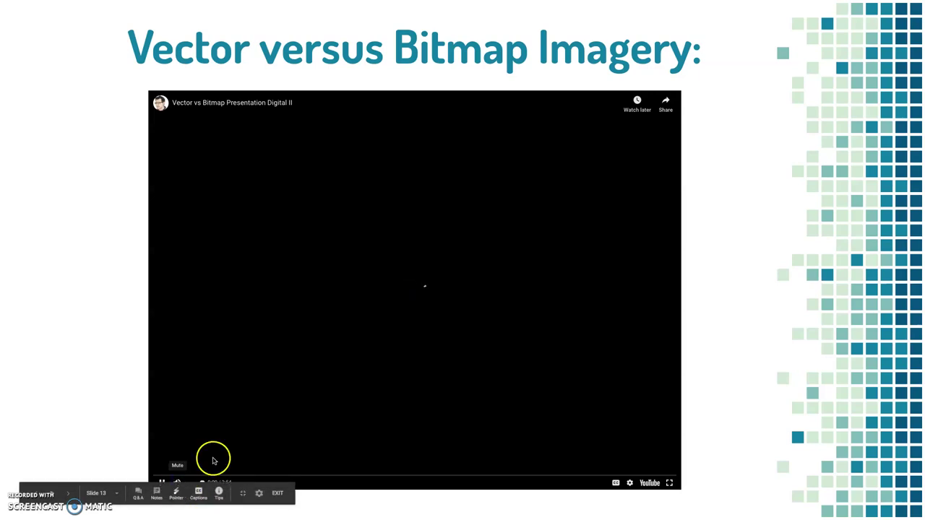
click(711, 443)
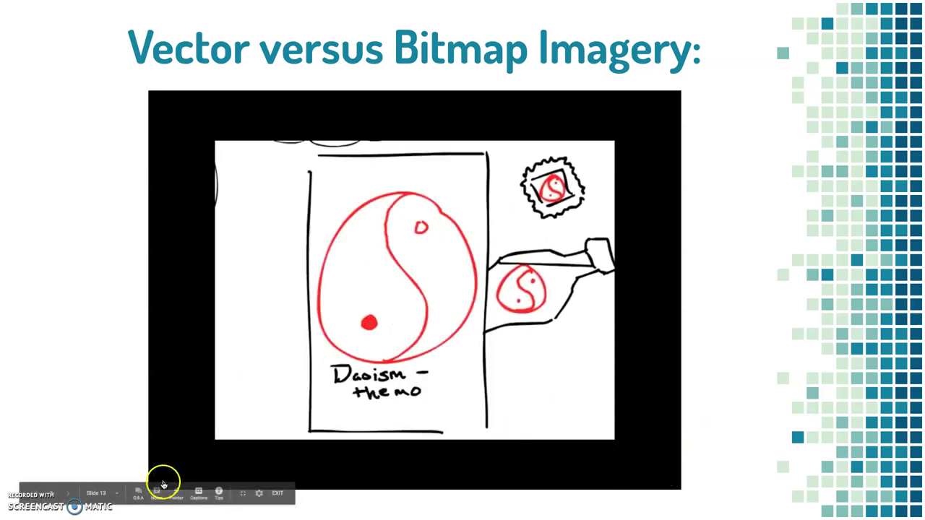
Step: Scrub the video ahead to 1:16, back to the Pierre Bézier part, then pause and resume it
click(164, 482)
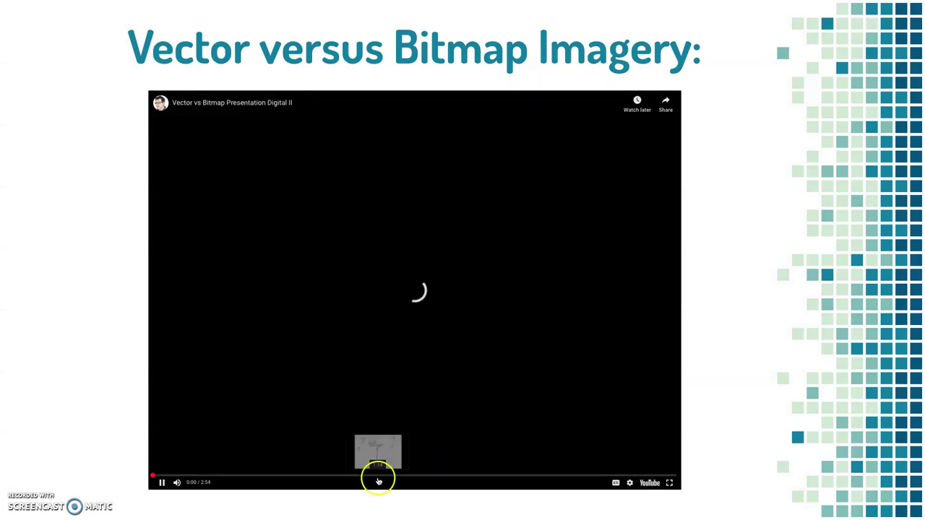
click(378, 478)
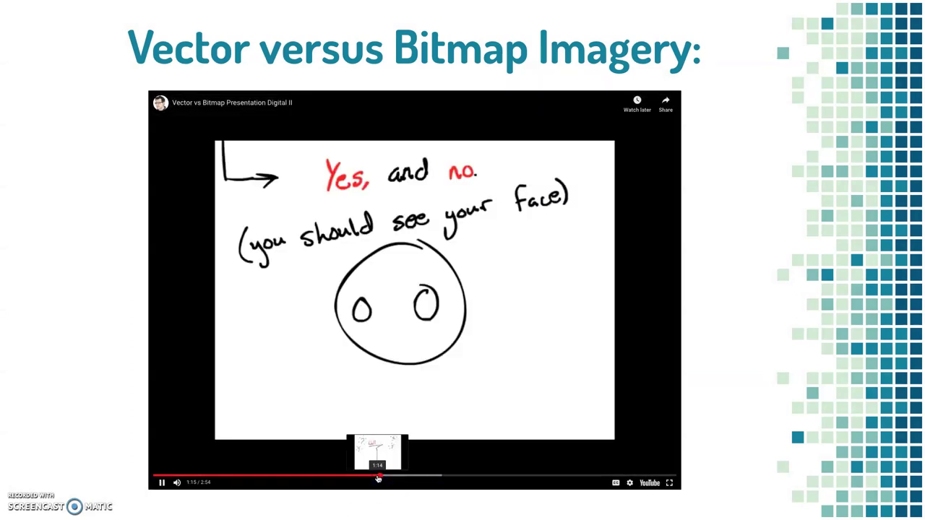
drag(375, 478, 316, 476)
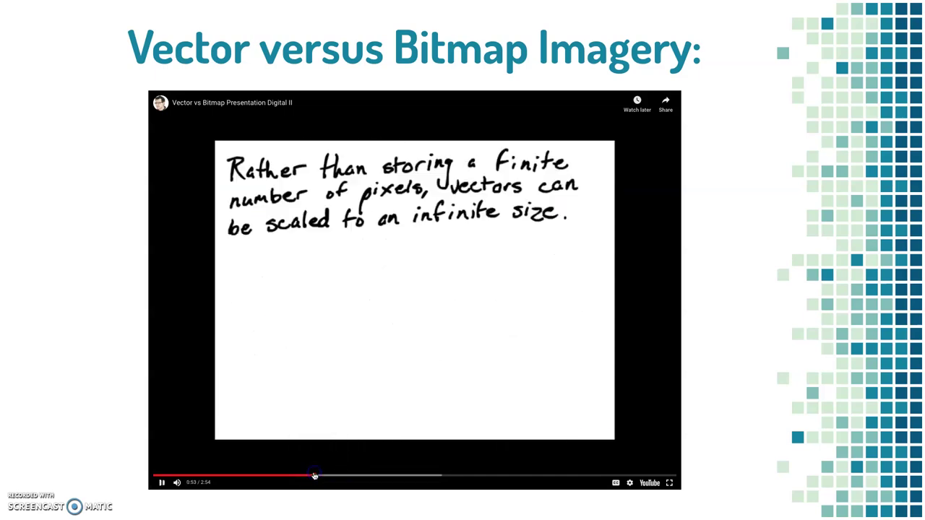
click(163, 481)
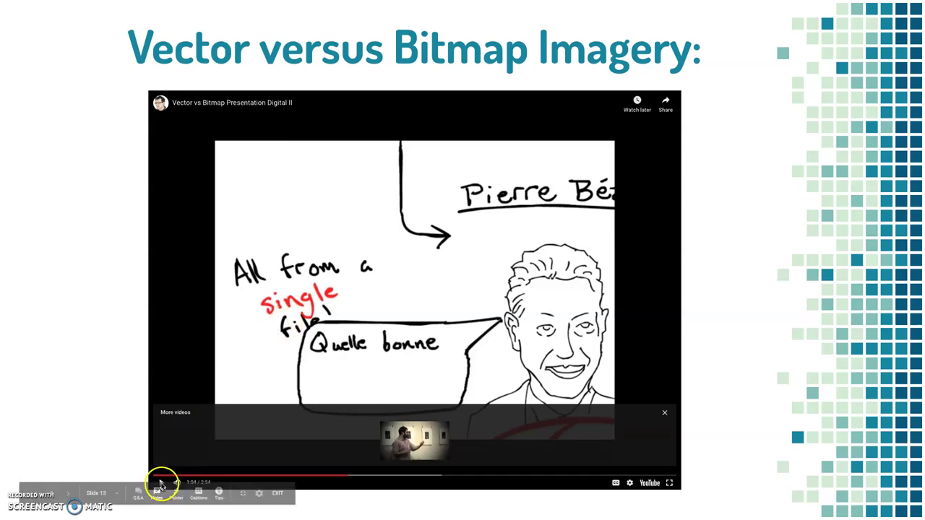
click(160, 484)
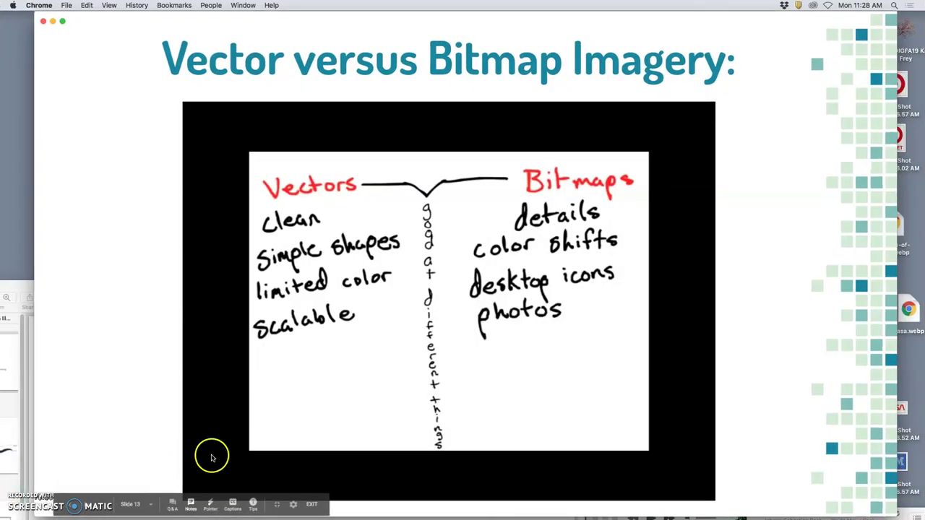
Step: Exit full screen so the Vector versus Bitmap slide shows in the browser window
key(Escape)
mouse_move(233, 427)
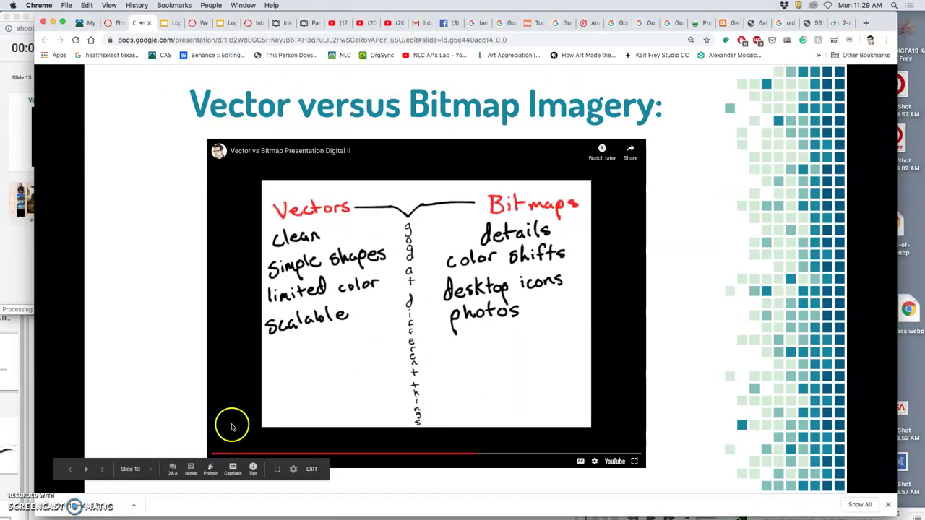
key(Right)
key(Right)
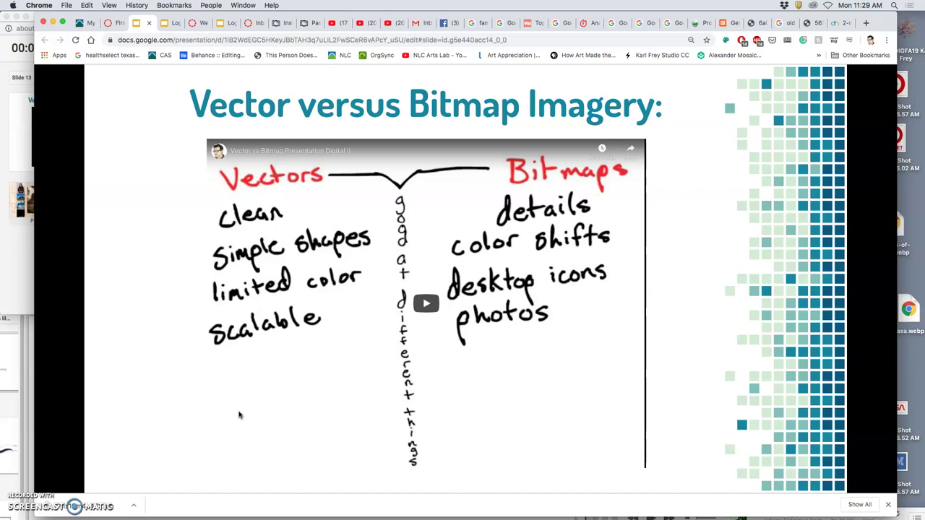
Step: Replay the video, skip ahead to the complex image scene, then advance to slide 14, VECTOR GRAPHICS
click(426, 303)
click(429, 455)
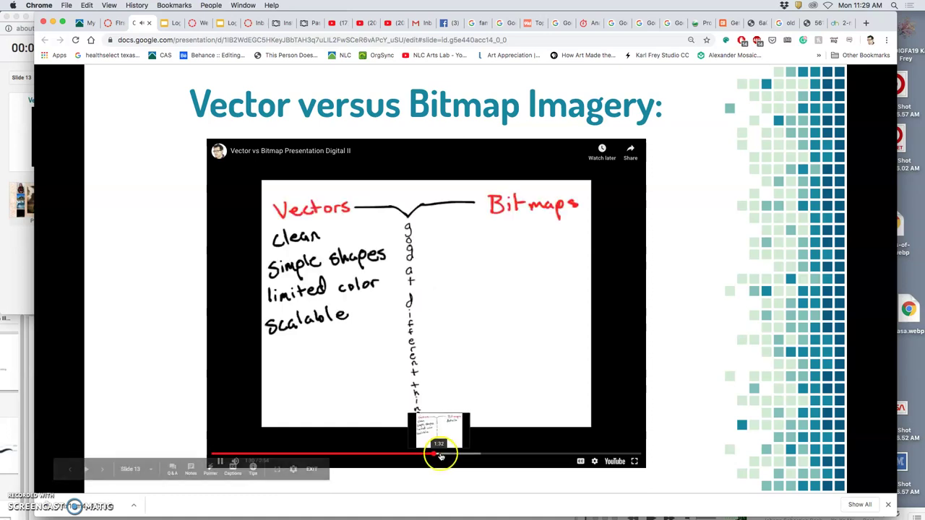
click(455, 454)
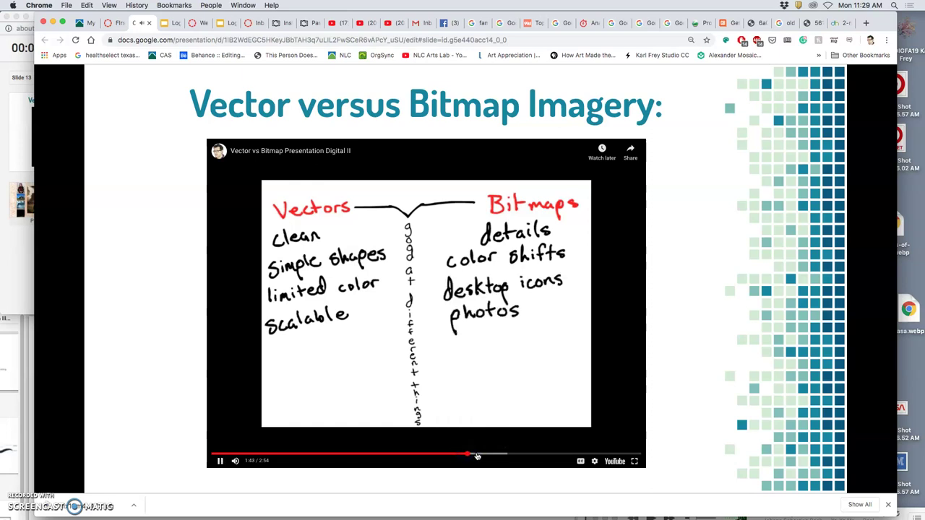
click(482, 456)
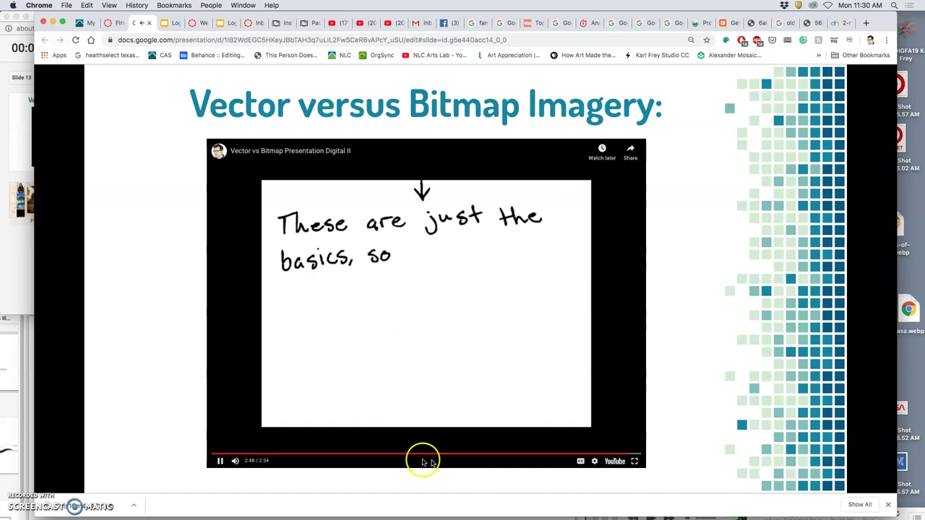
click(402, 410)
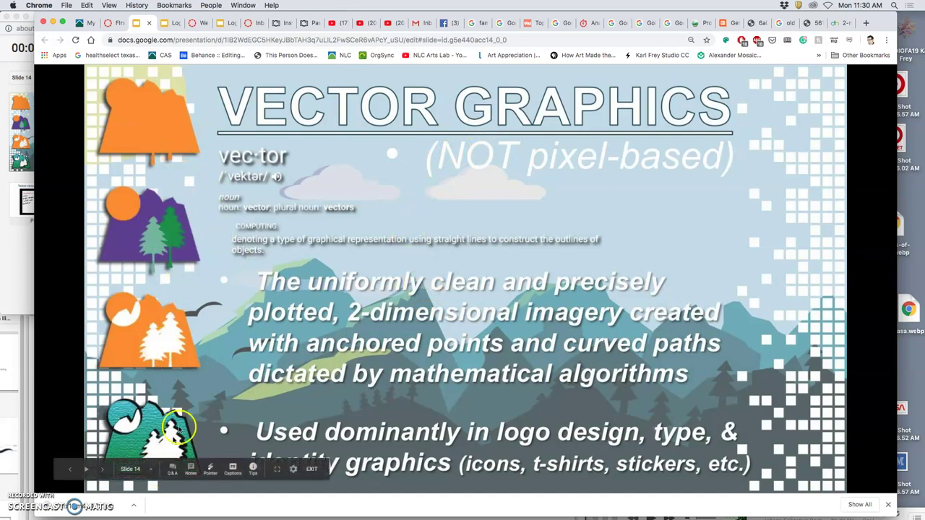
Step: Advance through the Process: Vector Graphics slides, playing the fill animation, to the Digital Painting slide
click(366, 164)
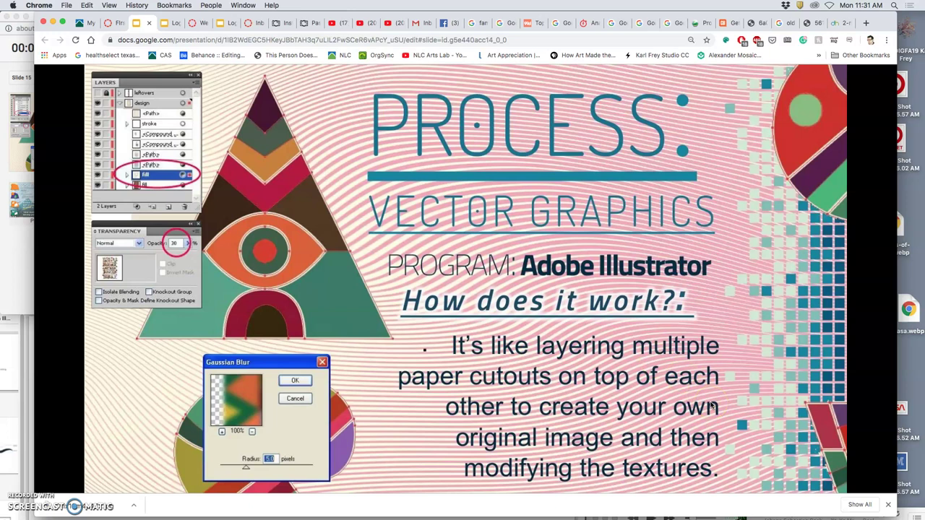
key(Right)
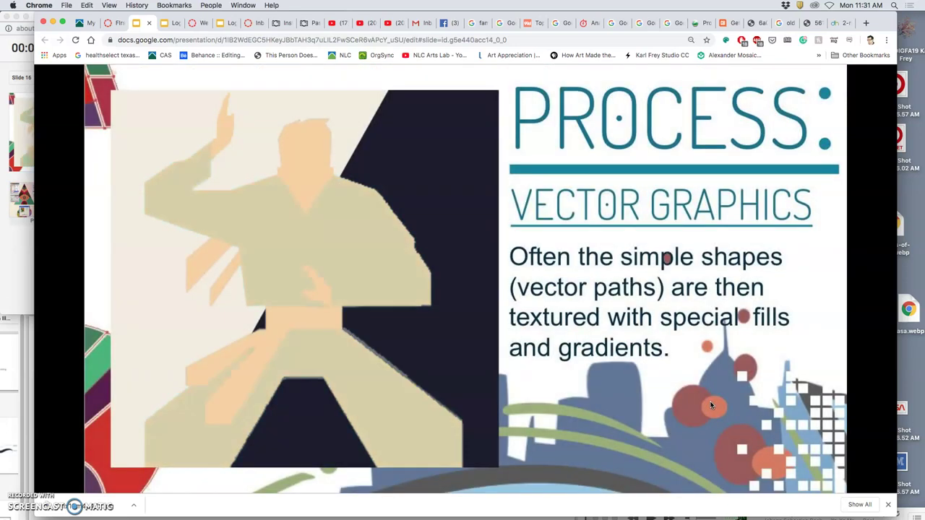
click(641, 373)
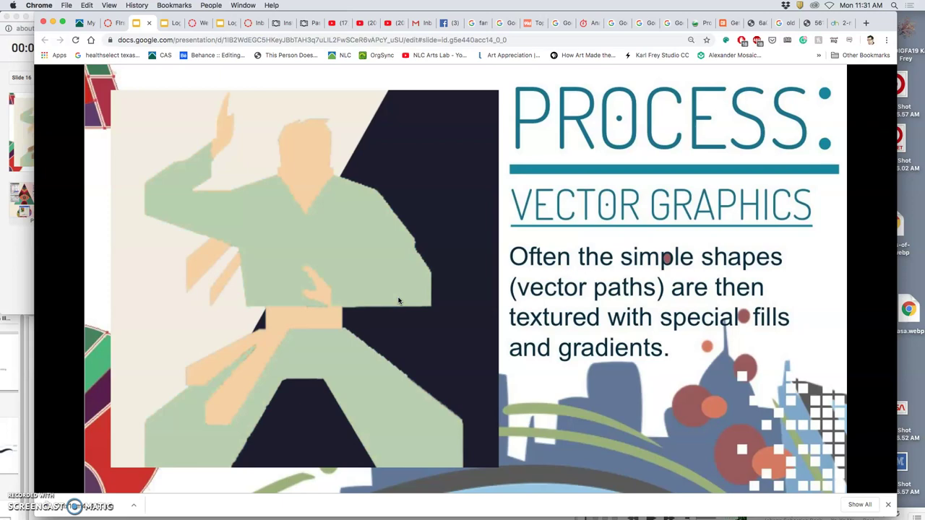
key(Right)
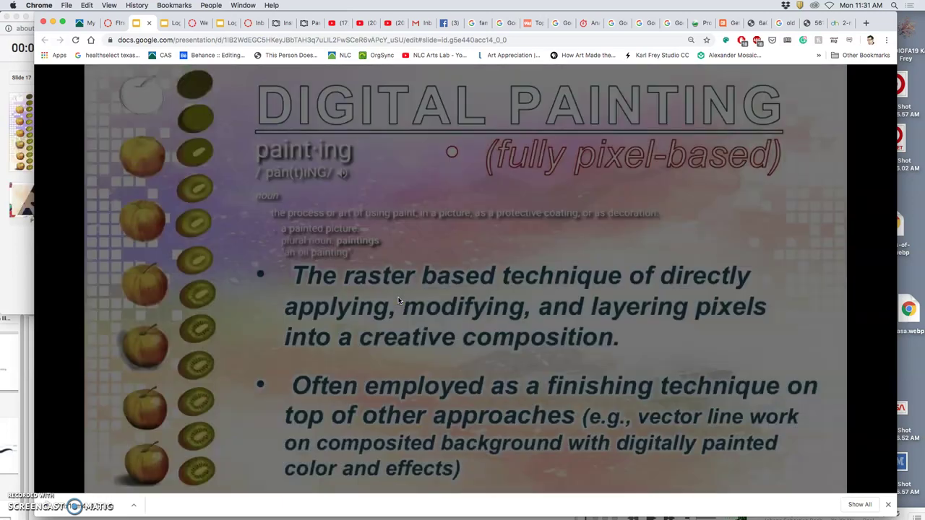
Step: Exit the slideshow, minimize Chrome, and bring the Illustrator Forking Bull file to the front
key(Escape)
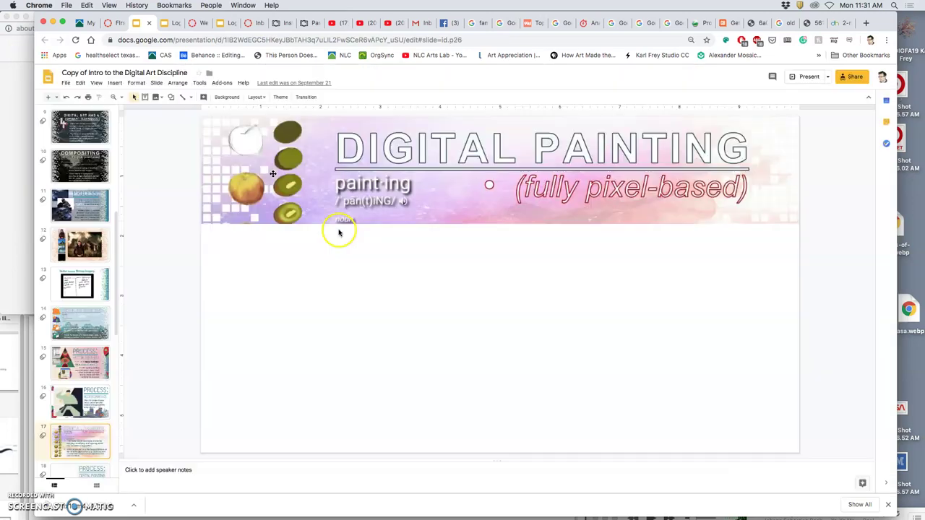
click(52, 22)
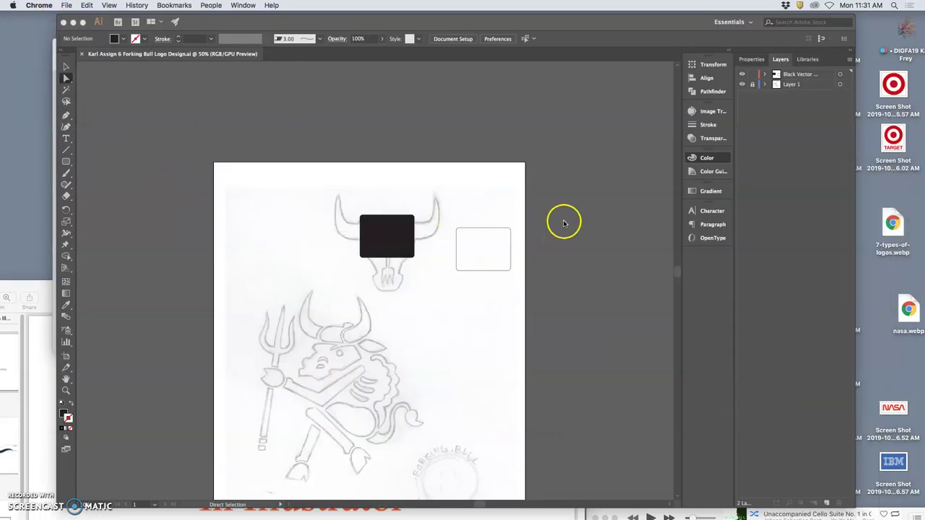
click(563, 222)
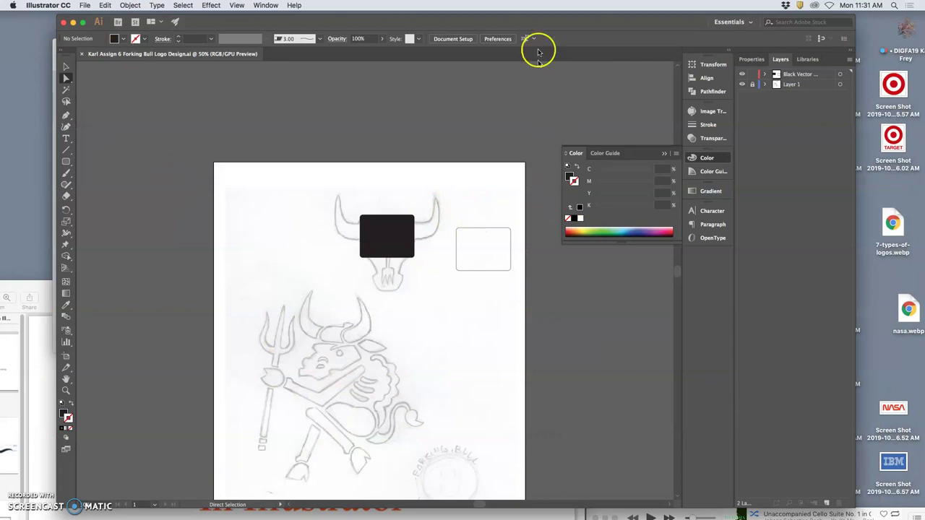
Step: Select the black rounded rectangle and zoom in to 100% on it
drag(541, 20, 547, 22)
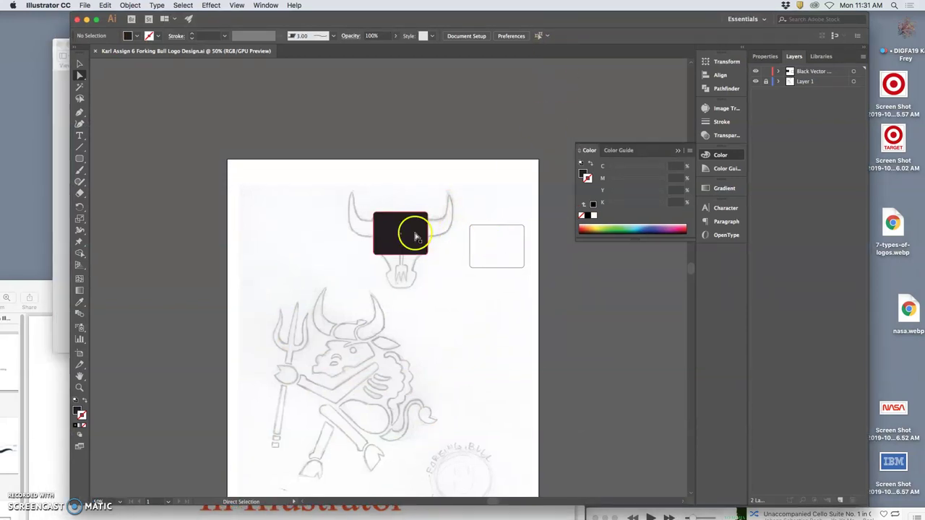
click(417, 230)
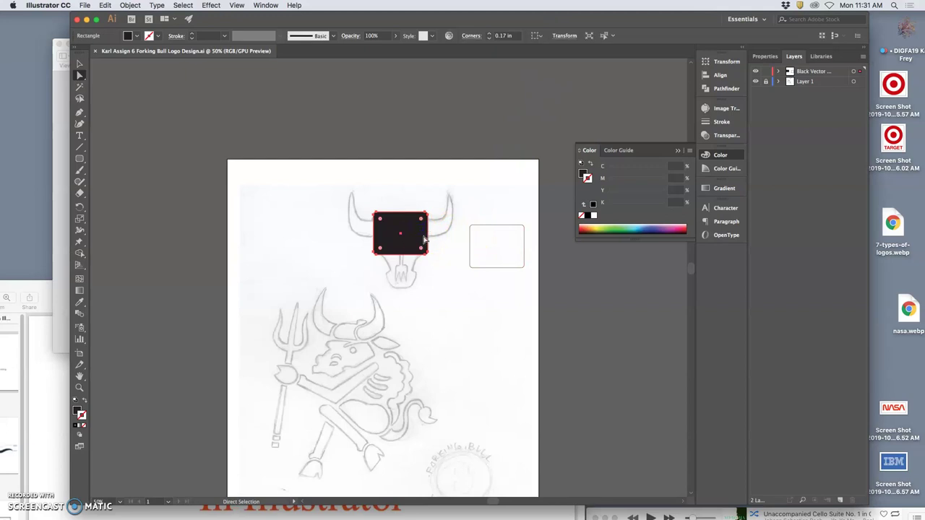
click(408, 270)
key(super+equal)
key(super+equal)
scroll(468, 258, down, 5)
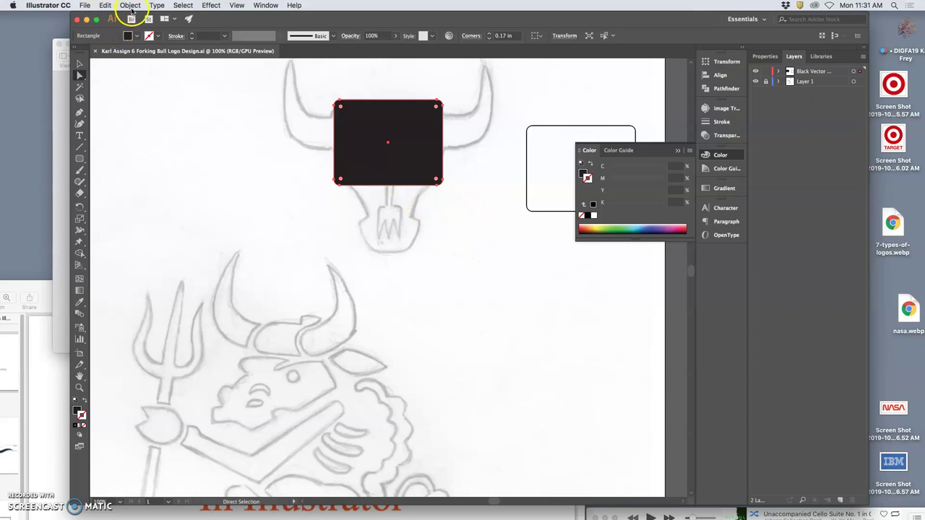
Step: With the Selection tool, nudge the rectangle slightly up to about Y 4.21 in
click(106, 6)
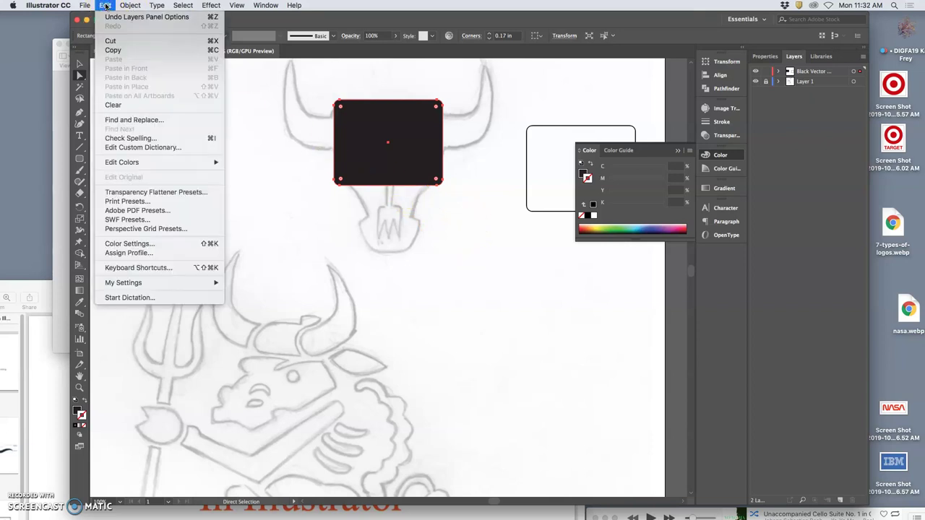
click(131, 6)
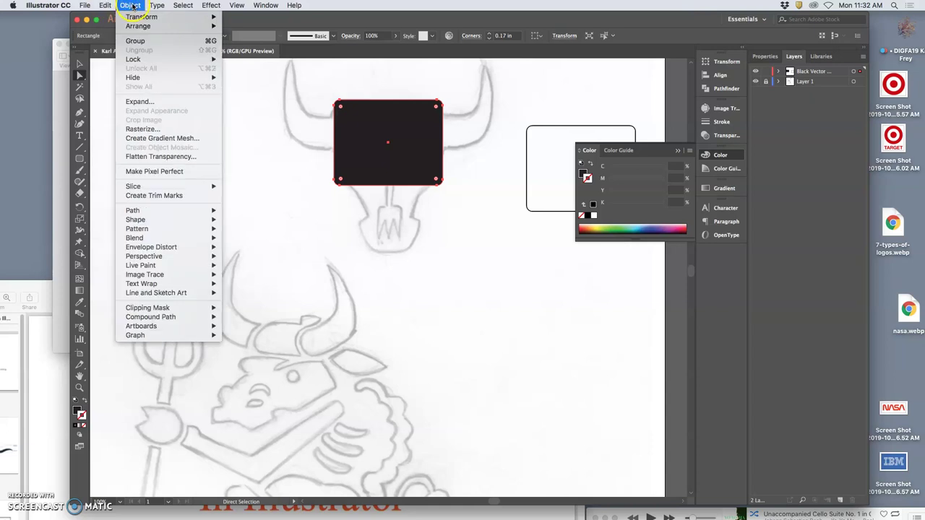
click(349, 116)
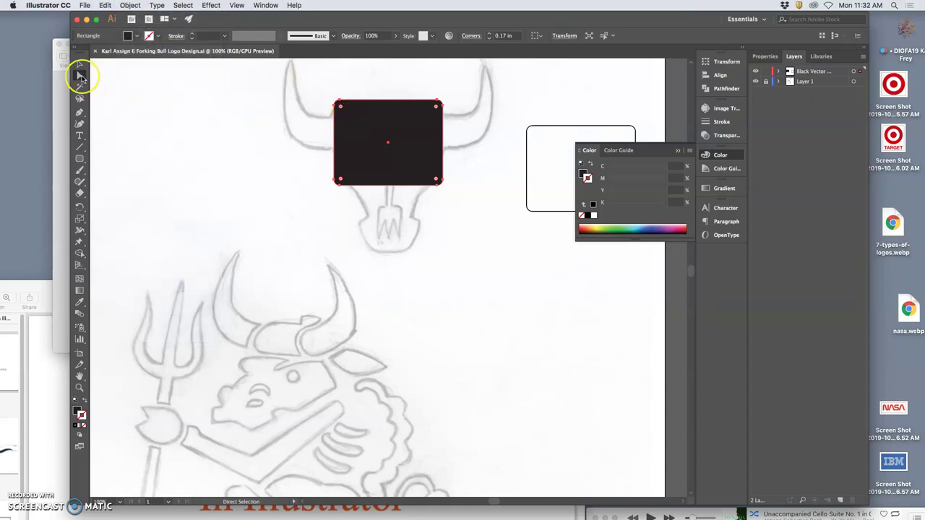
click(81, 65)
click(80, 66)
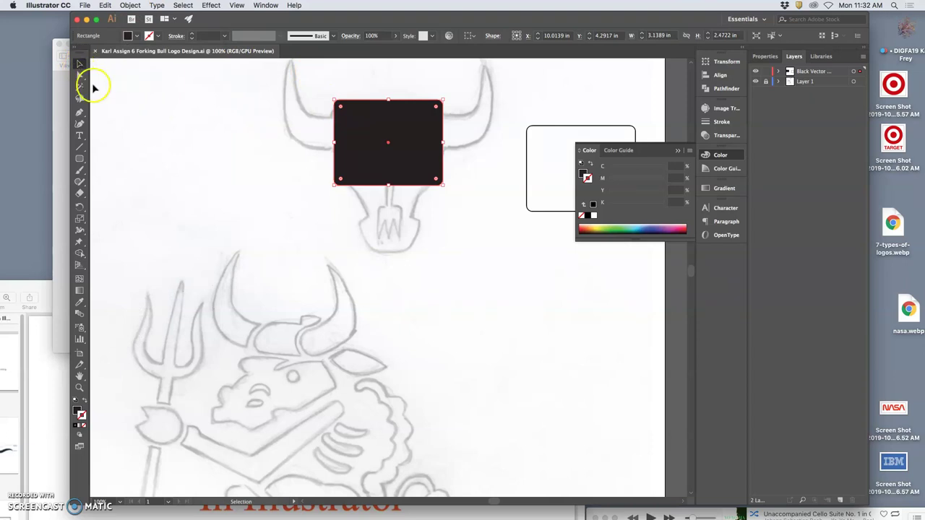
click(80, 75)
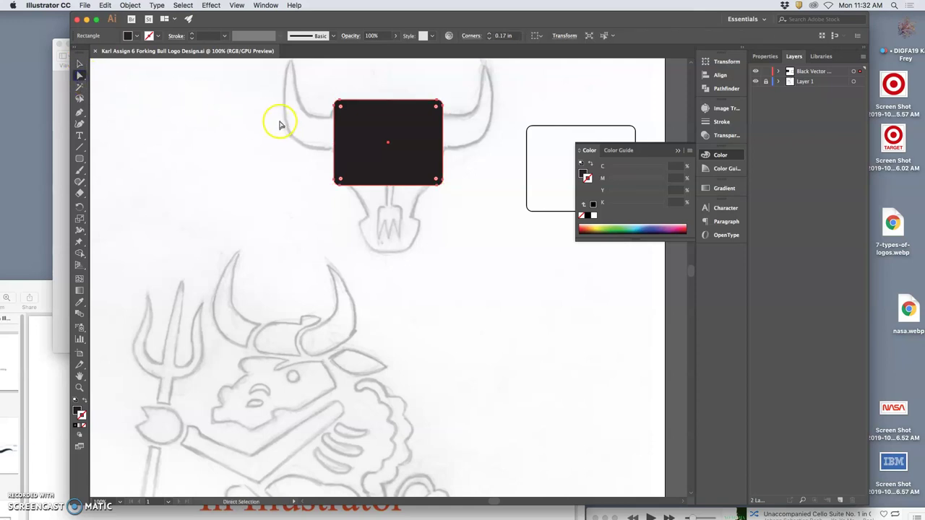
click(80, 63)
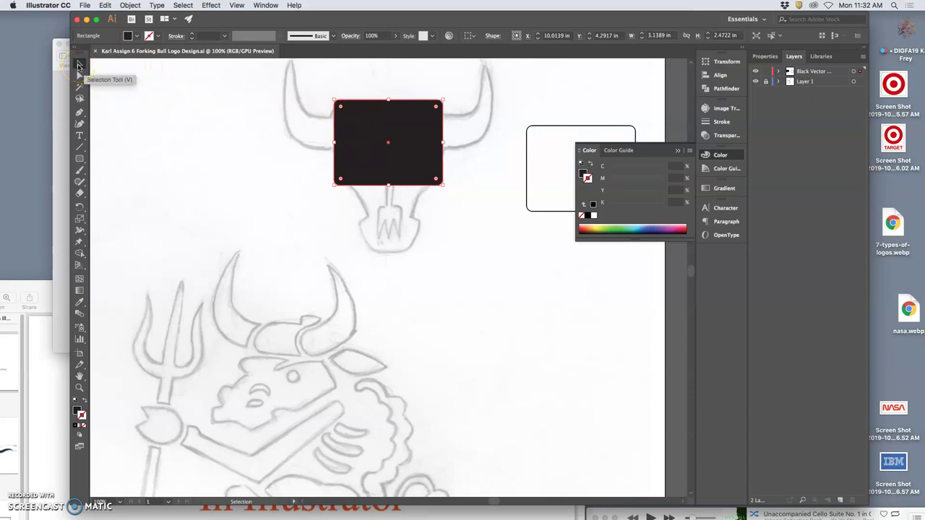
mouse_move(386, 121)
mouse_down()
mouse_move(366, 118)
mouse_move(373, 157)
mouse_move(392, 166)
mouse_move(385, 124)
mouse_up()
Step: Scale the rectangle non-uniformly to 89% horizontal and 91% vertical, with Scale Corners on
click(130, 5)
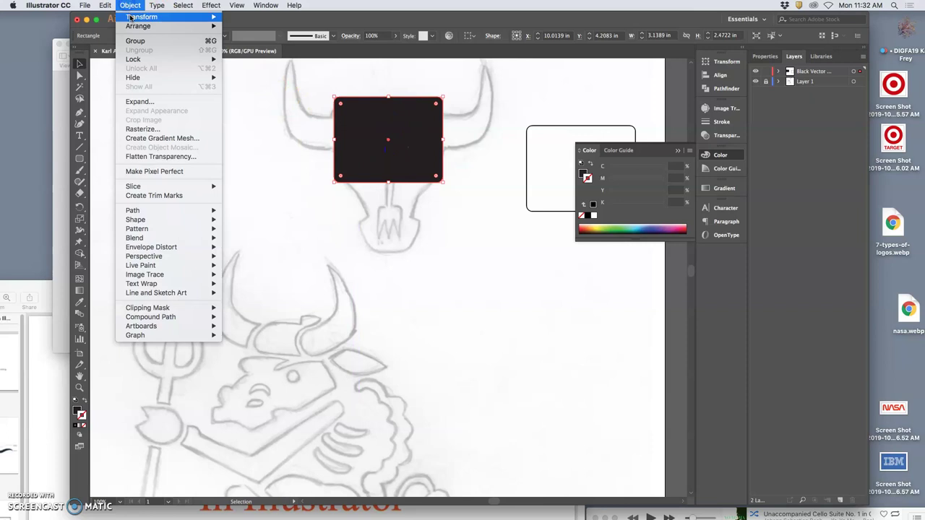
mouse_move(217, 18)
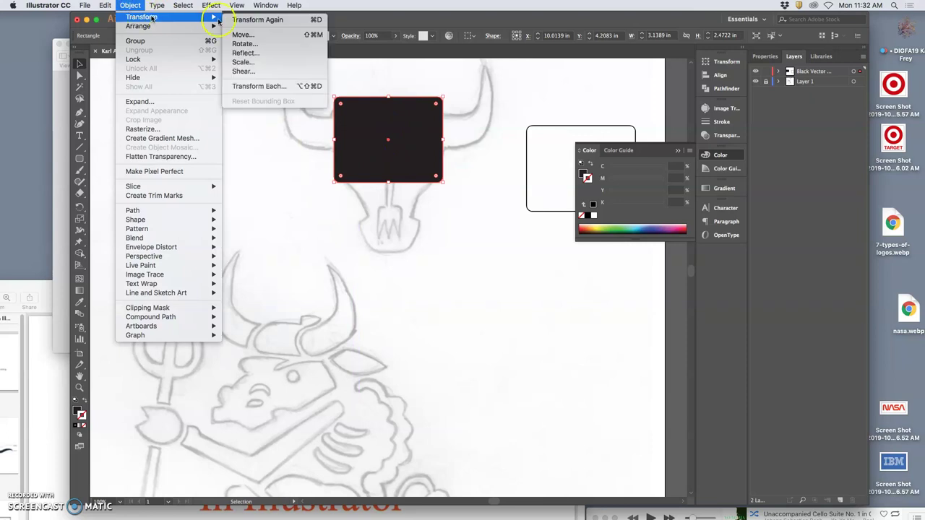
click(243, 62)
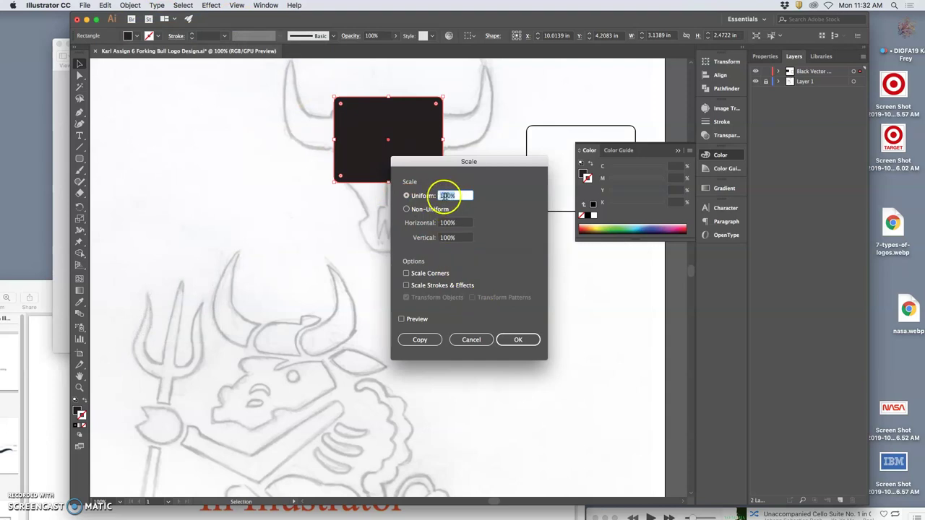
click(406, 209)
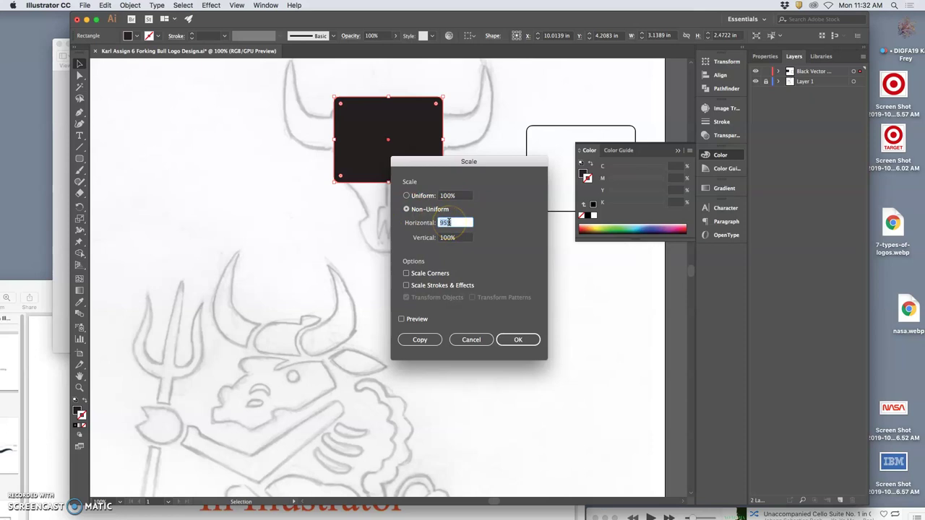
text(89)
click(448, 239)
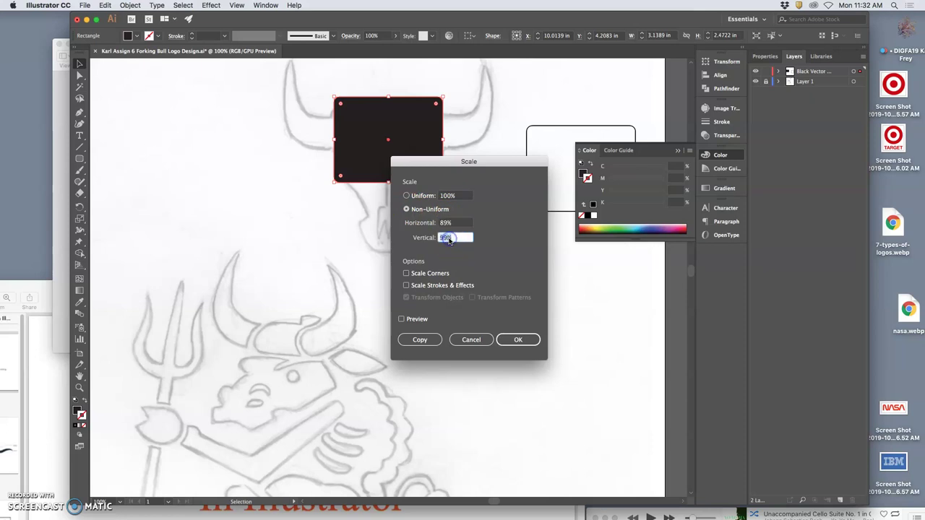
click(406, 274)
click(515, 340)
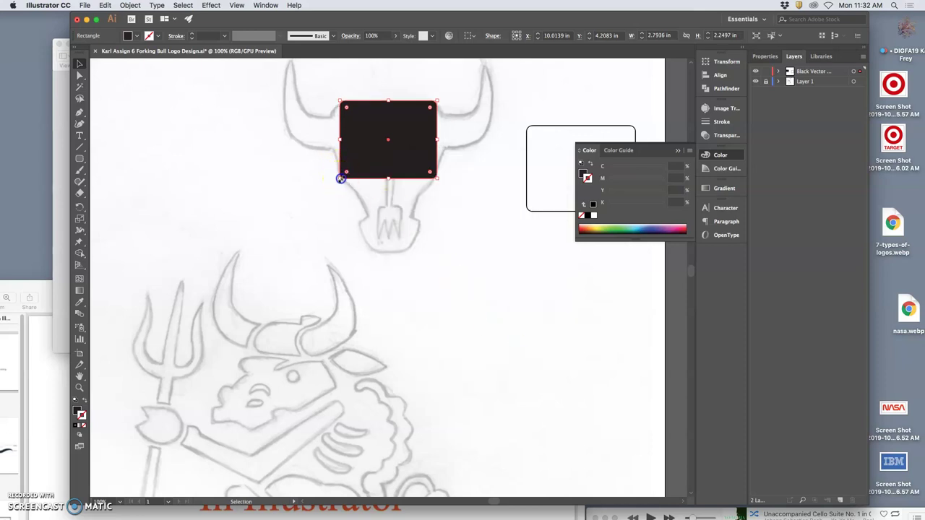
Step: Resize the rectangle's bounding box to about 3.29 × 1.92 in across the bull's brow
drag(340, 179, 340, 251)
mouse_move(436, 101)
mouse_down()
mouse_move(451, 98)
mouse_move(436, 102)
mouse_up()
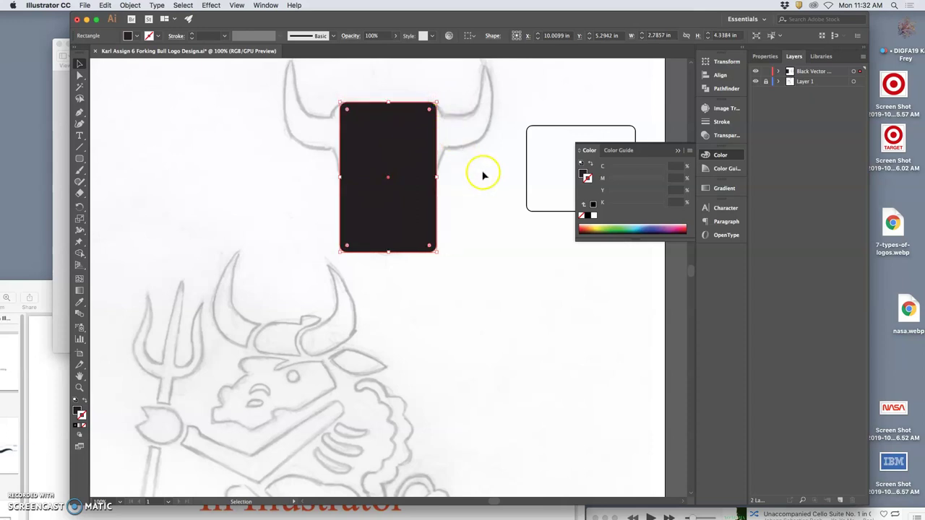
click(455, 180)
click(423, 238)
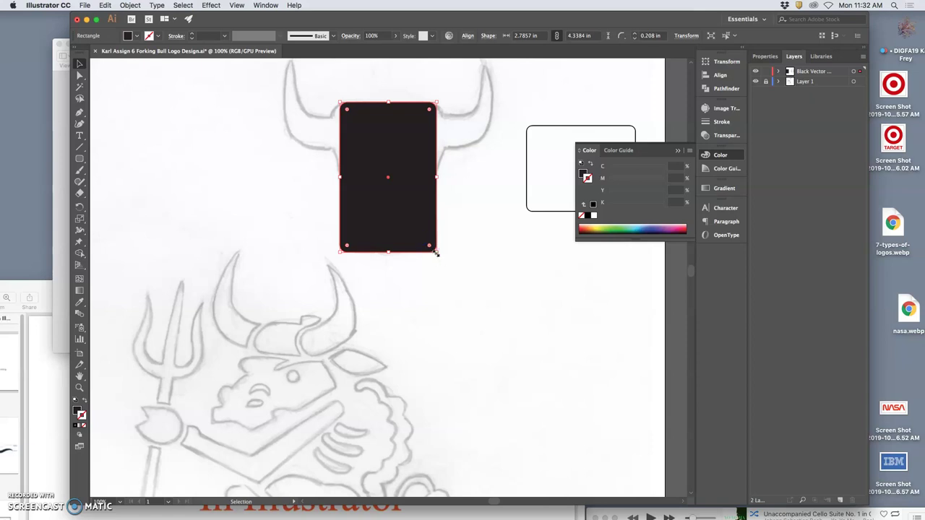
drag(436, 252, 443, 169)
drag(339, 168, 330, 170)
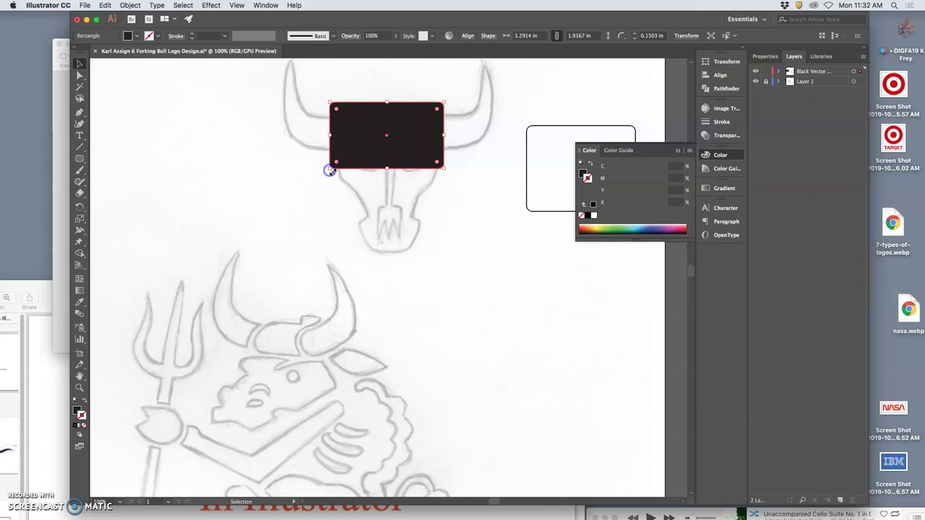
right_click(369, 146)
mouse_move(408, 285)
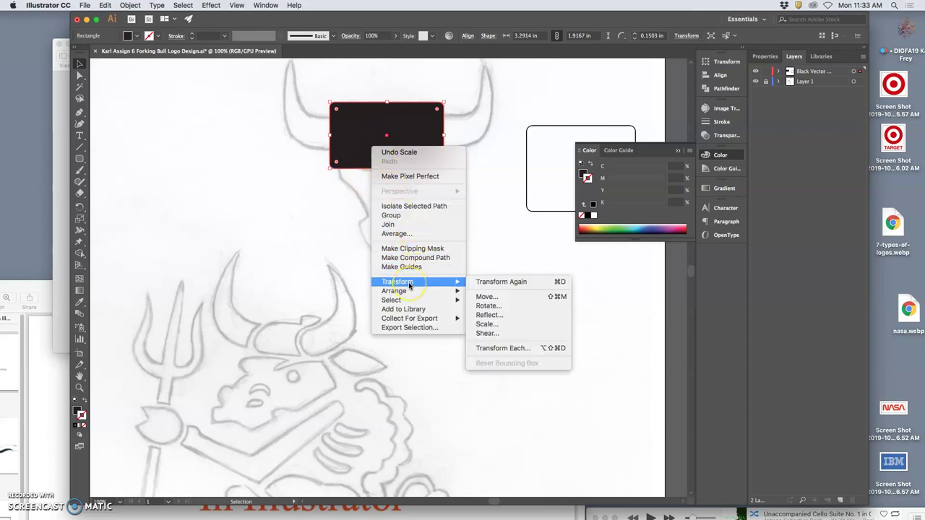
click(489, 334)
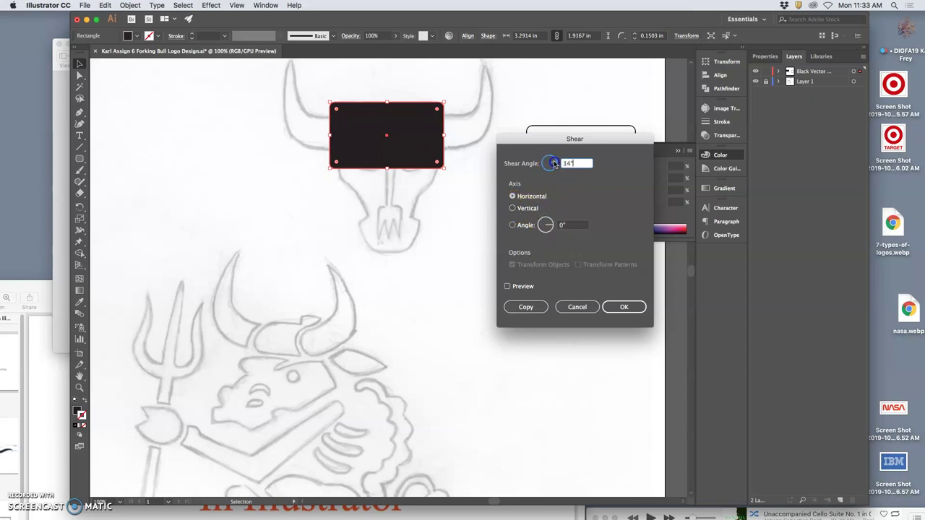
click(547, 227)
click(617, 307)
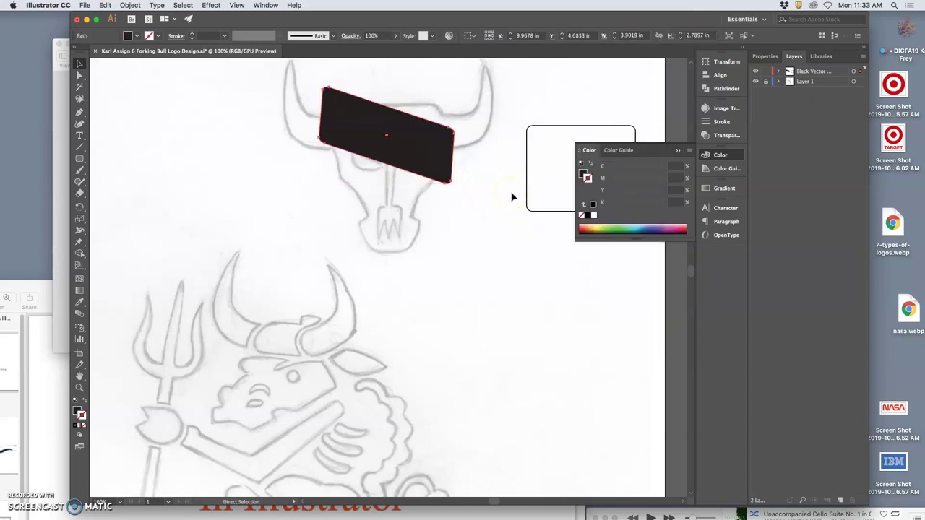
key(super+z)
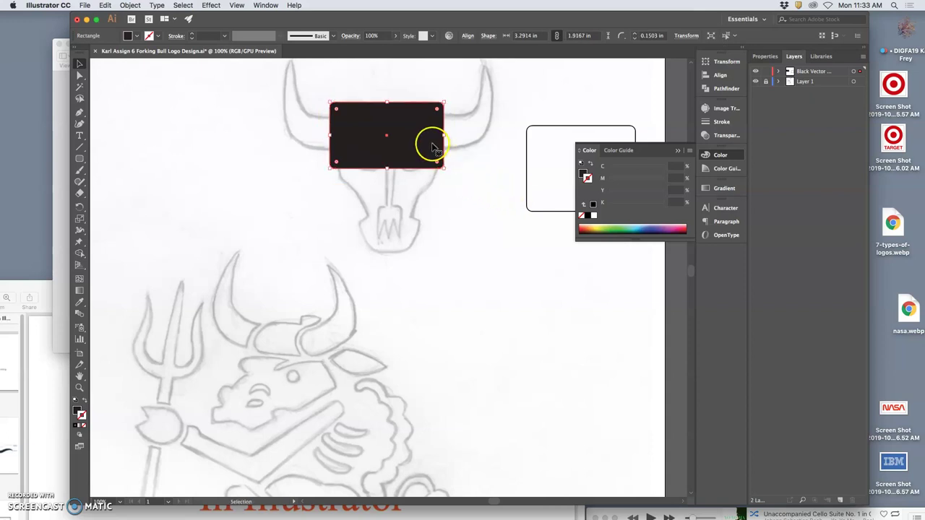